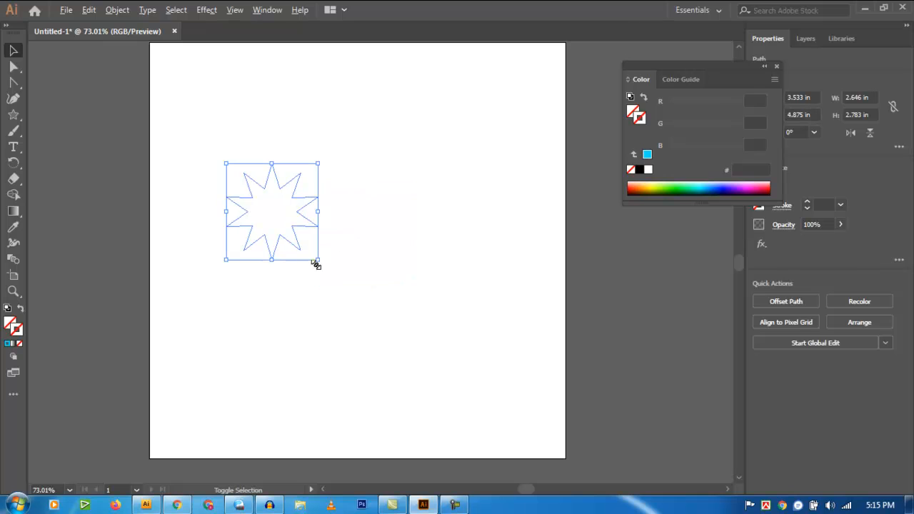
Enlarge the ten-point star to about 4.65 by 4.89 in and give it a pink F90691 stroke.
{"action": "left_click_drag", "start_coordinate": [317, 261], "coordinate": [357, 296]}
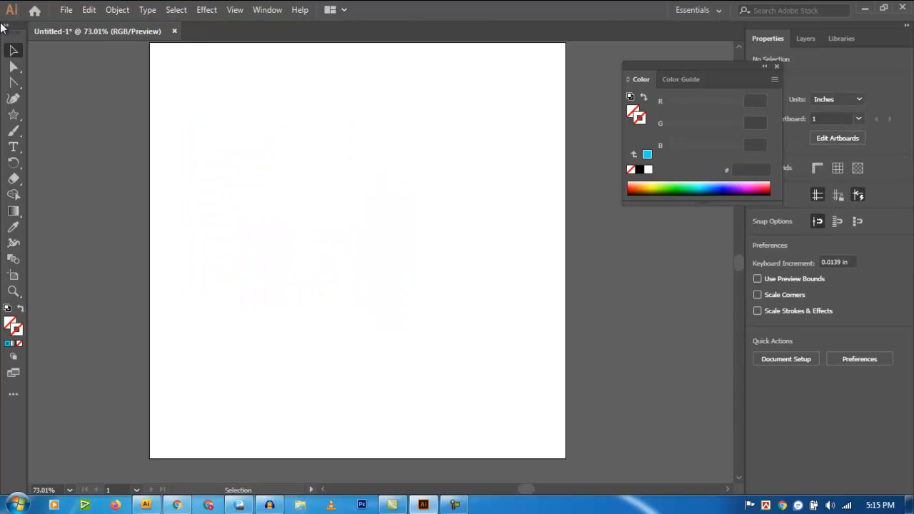
{"action": "left_click_drag", "start_coordinate": [241, 116], "coordinate": [347, 265]}
{"action": "double_click", "coordinate": [18, 331]}
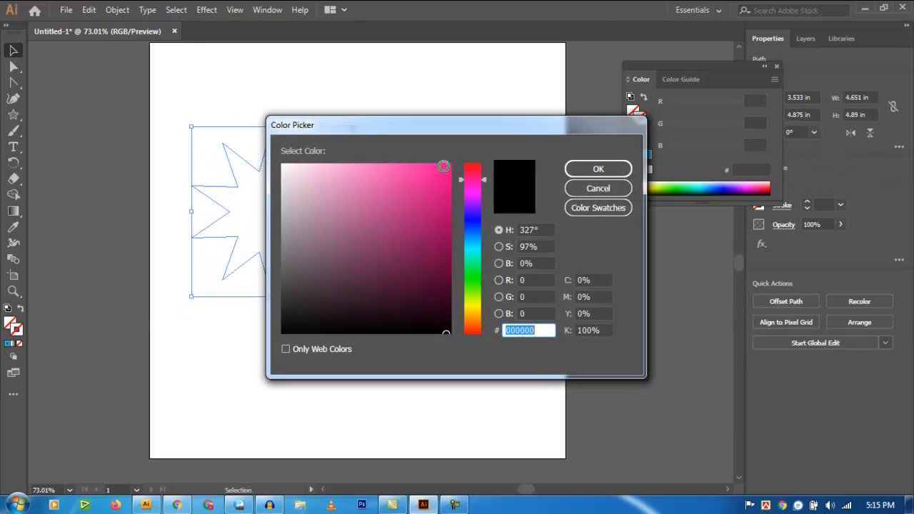
{"action": "left_click", "coordinate": [444, 169]}
{"action": "left_click", "coordinate": [599, 168]}
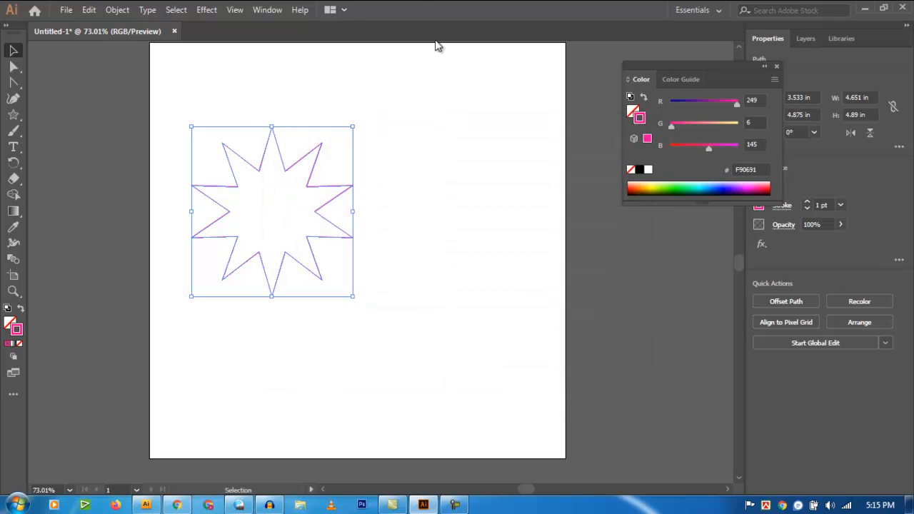
Round all corners of the pink star into a smooth wavy outline.
{"action": "left_click", "coordinate": [12, 65]}
{"action": "left_click_drag", "start_coordinate": [312, 154], "coordinate": [312, 173]}
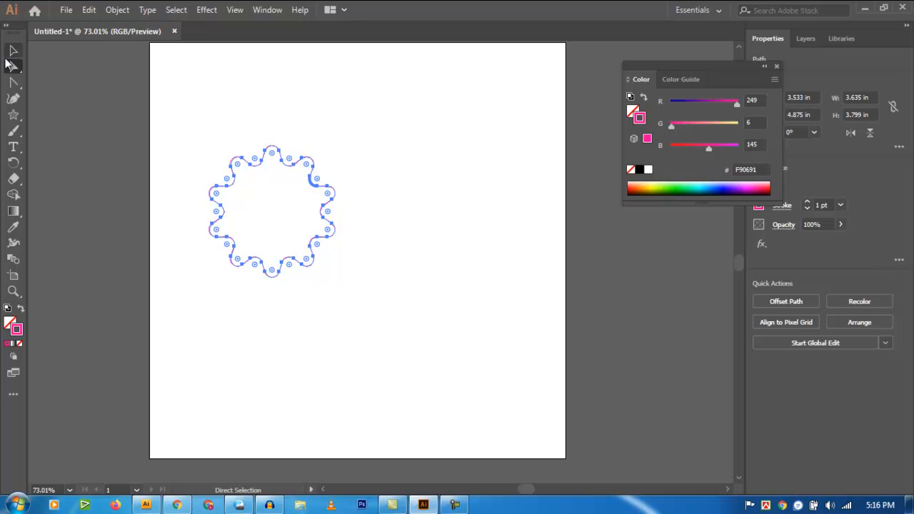
{"action": "left_click", "coordinate": [12, 50]}
{"action": "left_click", "coordinate": [257, 107]}
Duplicate the wavy pink shape toward the artboard's lower right and shrink the copy to about 1.59 by 1.66 in.
{"action": "left_click", "coordinate": [333, 204]}
{"action": "mouse_move", "coordinate": [333, 204]}
{"action": "left_mouse_down"}
{"action": "mouse_move", "coordinate": [490, 338]}
{"action": "mouse_move", "coordinate": [492, 330]}
{"action": "left_mouse_up"}
{"action": "mouse_move", "coordinate": [494, 402]}
{"action": "left_mouse_down"}
{"action": "mouse_move", "coordinate": [445, 321]}
{"action": "mouse_move", "coordinate": [447, 331]}
{"action": "left_mouse_up"}
{"action": "left_click", "coordinate": [466, 221]}
{"action": "left_click", "coordinate": [451, 335]}
Change the small copy's stroke color to cyan 0CF4F4.
{"action": "double_click", "coordinate": [17, 331]}
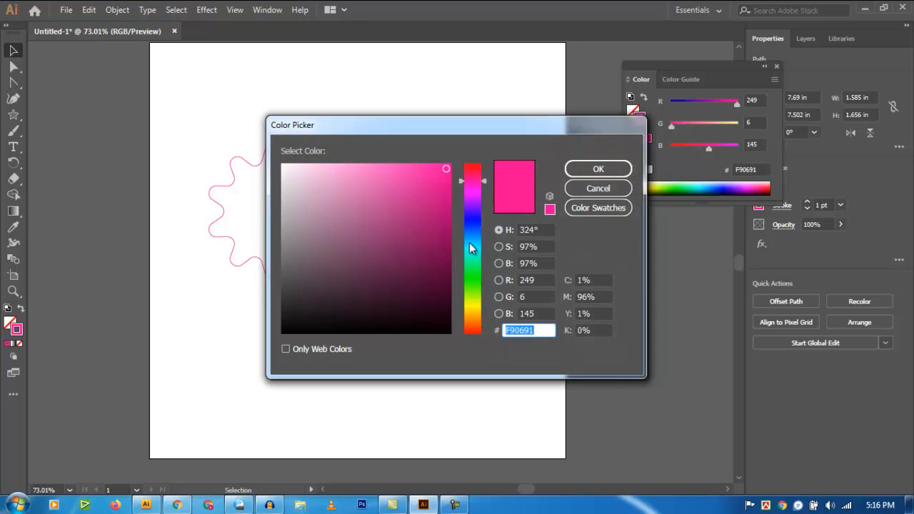
{"action": "left_click", "coordinate": [473, 243]}
{"action": "left_click", "coordinate": [440, 183]}
{"action": "left_click", "coordinate": [473, 249]}
{"action": "left_click", "coordinate": [443, 171]}
{"action": "left_click", "coordinate": [598, 169]}
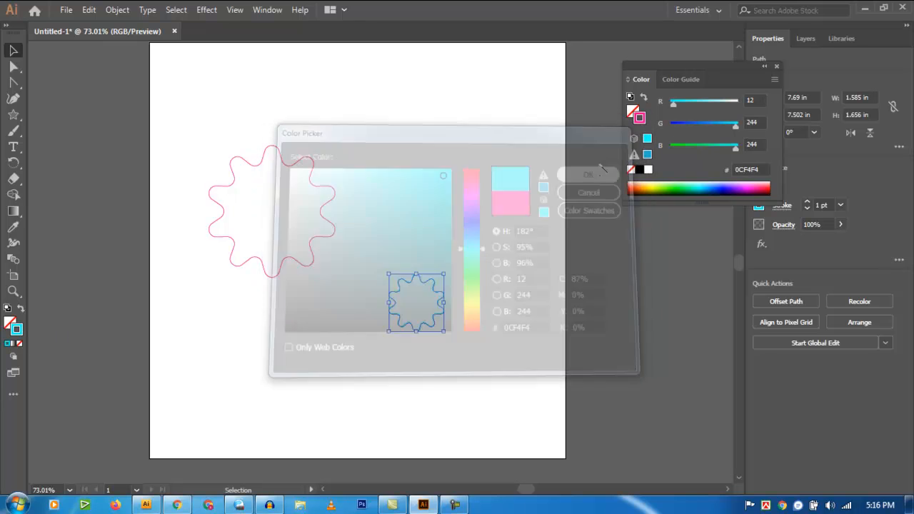
Blend the pink and cyan wavy shapes using Specified Steps spacing of 500.
{"action": "left_click_drag", "start_coordinate": [472, 346], "coordinate": [171, 147]}
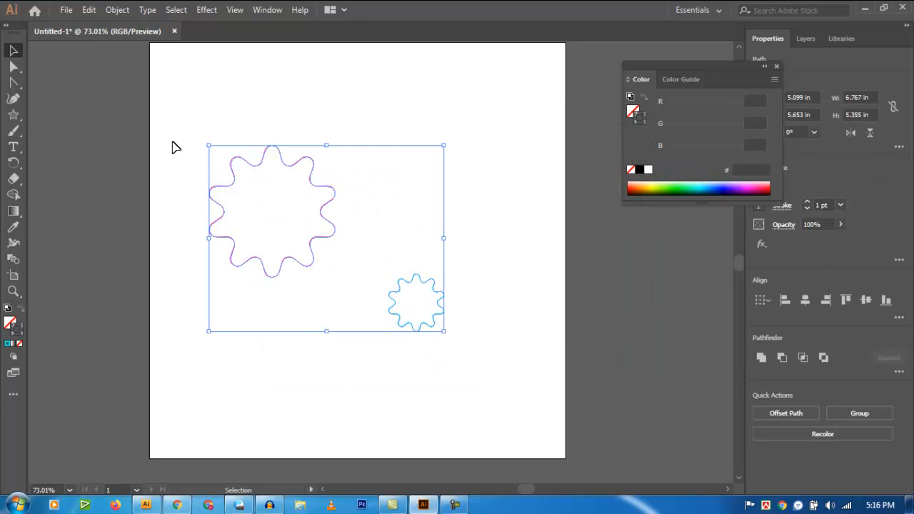
{"action": "left_click", "coordinate": [125, 9]}
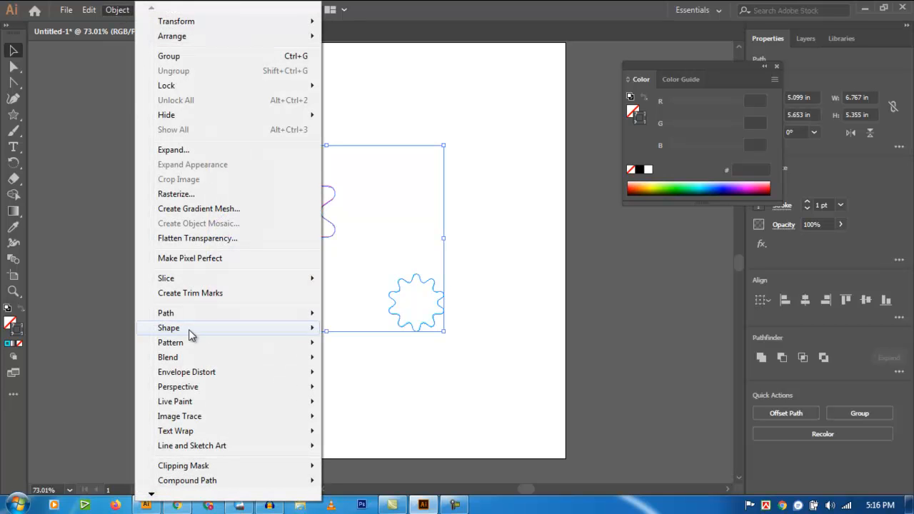
{"action": "mouse_move", "coordinate": [174, 357]}
{"action": "left_click", "coordinate": [379, 398]}
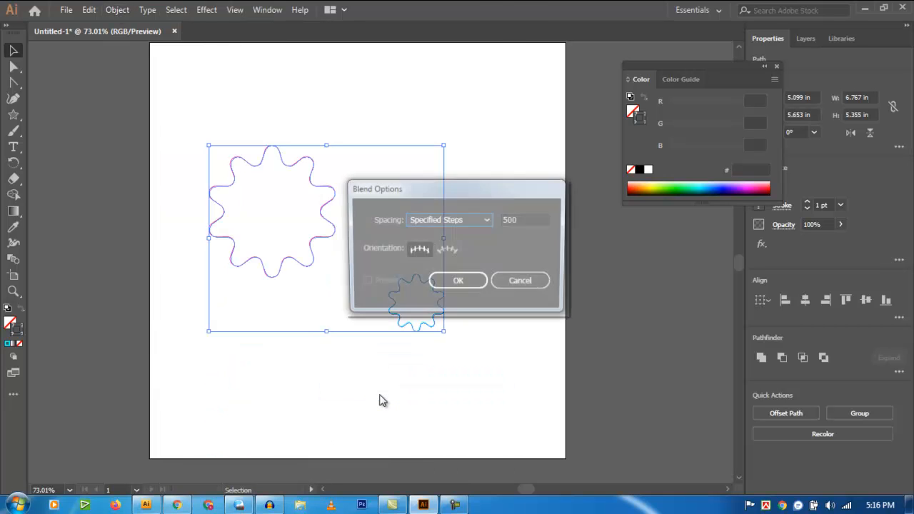
{"action": "left_click", "coordinate": [465, 281]}
{"action": "left_click", "coordinate": [117, 10]}
{"action": "mouse_move", "coordinate": [190, 357]}
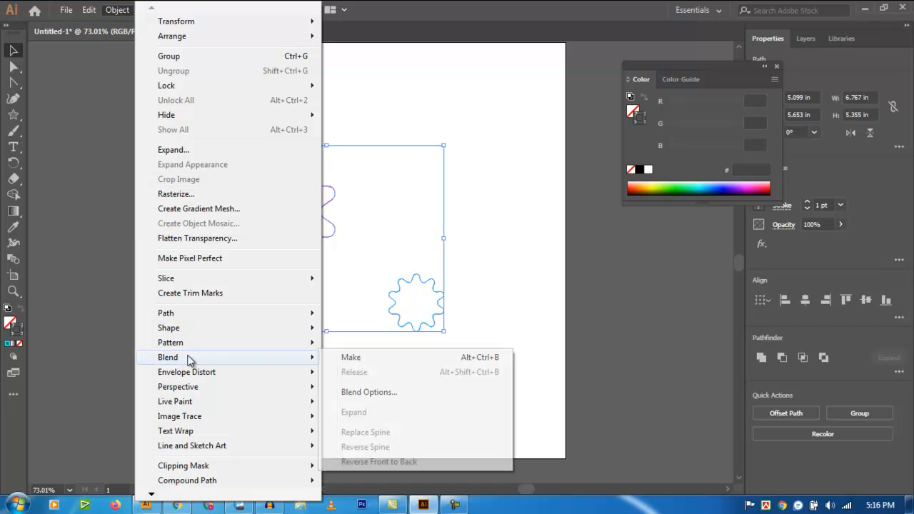
{"action": "left_click", "coordinate": [384, 359]}
{"action": "left_click", "coordinate": [477, 339]}
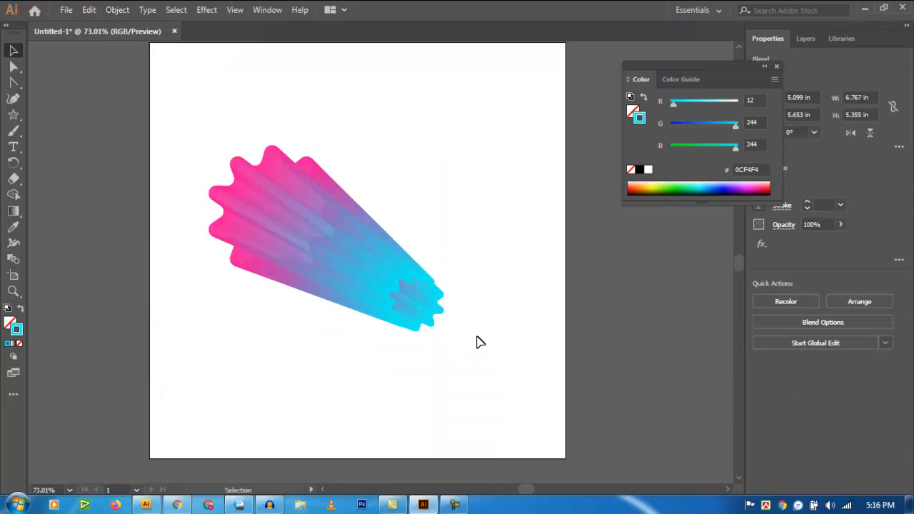
Bend the blend's spine into a downward curve with the Anchor Point tool.
{"action": "left_click", "coordinate": [334, 244]}
{"action": "left_click", "coordinate": [12, 88]}
{"action": "left_click_drag", "start_coordinate": [372, 273], "coordinate": [378, 303]}
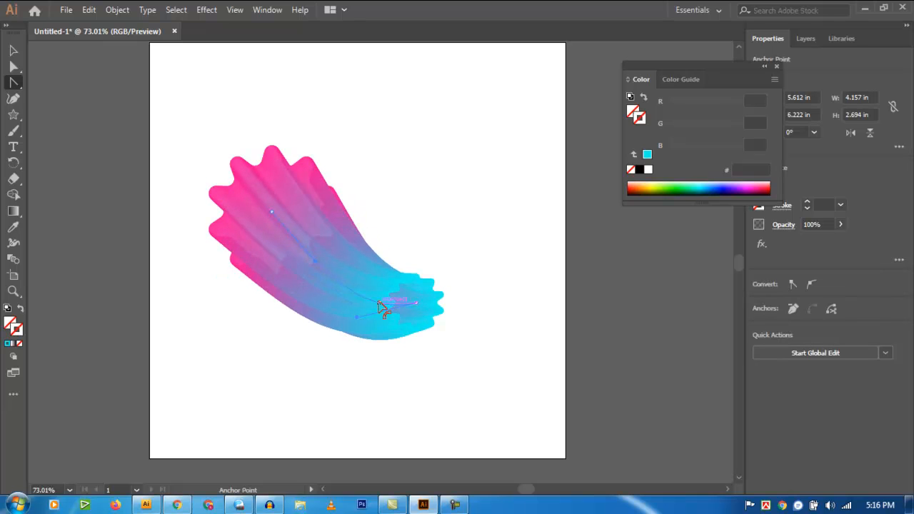
{"action": "key", "text": "ctrl+z"}
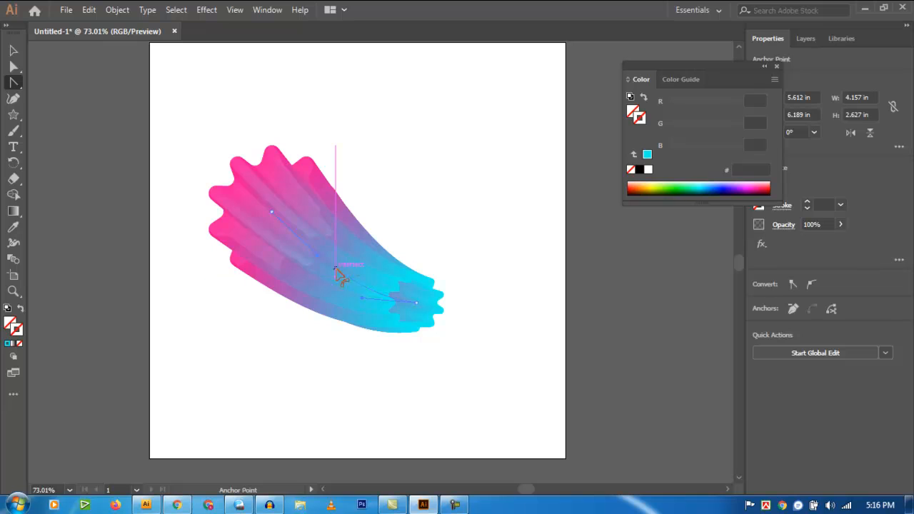
{"action": "left_click_drag", "start_coordinate": [317, 257], "coordinate": [299, 263]}
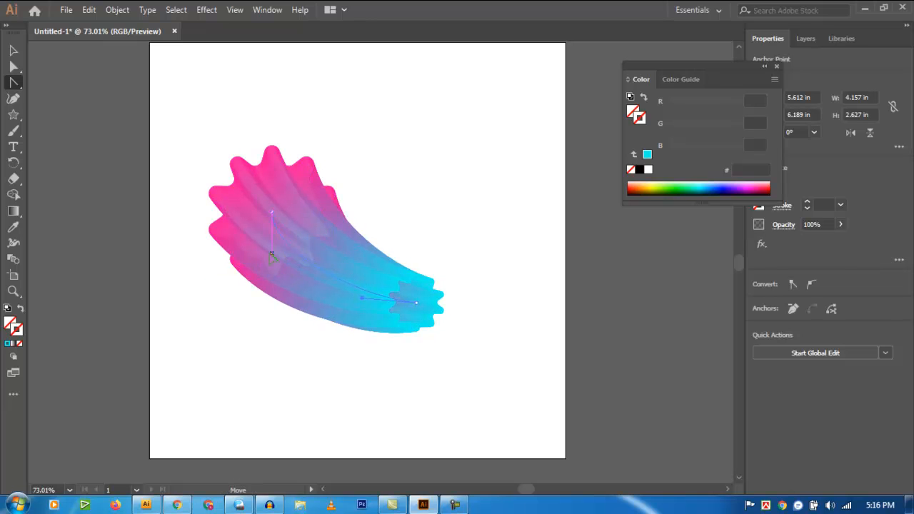
{"action": "left_click_drag", "start_coordinate": [271, 253], "coordinate": [278, 253]}
{"action": "left_click", "coordinate": [14, 50]}
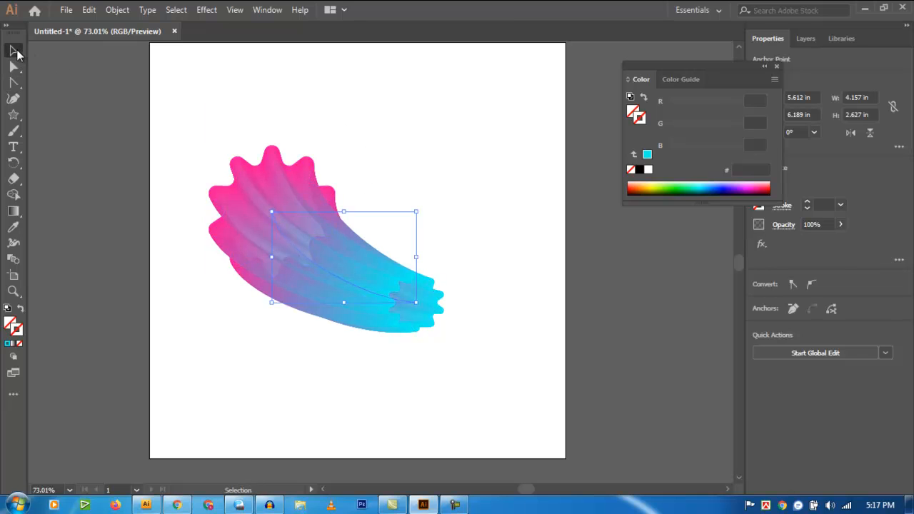
Reverse the curved blend front to back so the large pink end lies on top.
{"action": "left_click", "coordinate": [210, 129]}
{"action": "left_click", "coordinate": [239, 174]}
{"action": "left_click", "coordinate": [111, 15]}
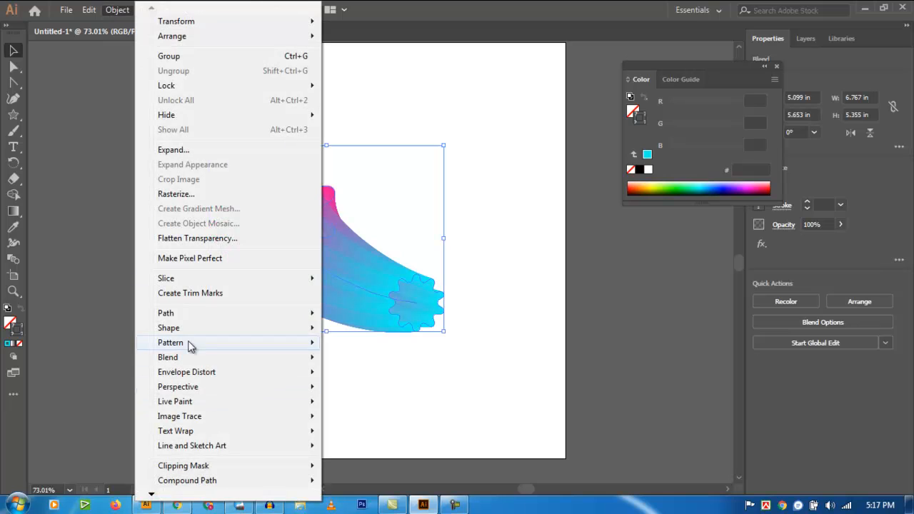
{"action": "mouse_move", "coordinate": [172, 357]}
{"action": "left_click", "coordinate": [414, 461]}
{"action": "left_click", "coordinate": [499, 393]}
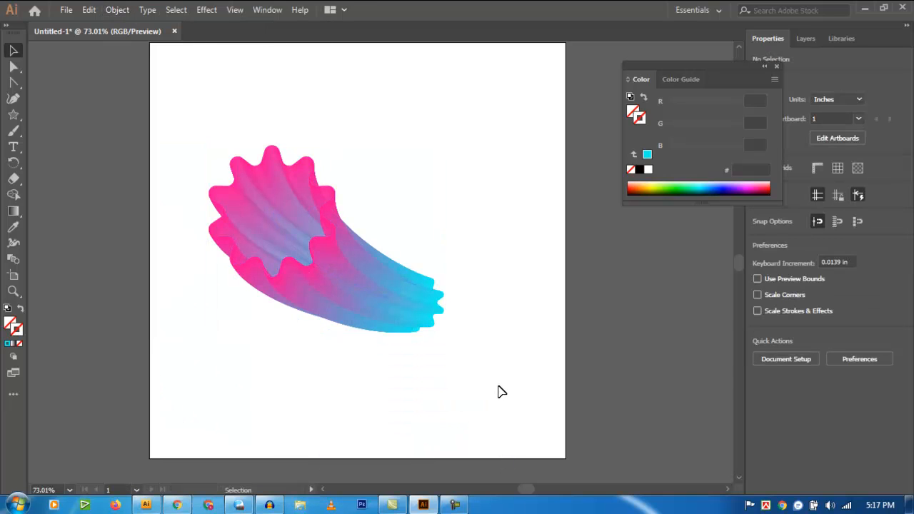
Move the curved blend up and slightly right into the upper part of the artboard.
{"action": "left_click_drag", "start_coordinate": [426, 210], "coordinate": [365, 347]}
{"action": "left_click_drag", "start_coordinate": [359, 305], "coordinate": [400, 232]}
{"action": "left_click", "coordinate": [475, 163]}
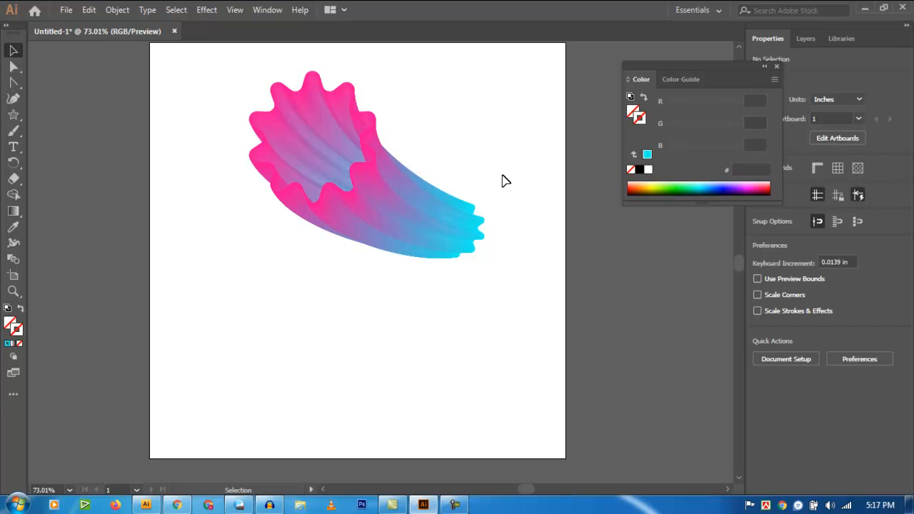
{"action": "left_click", "coordinate": [482, 228]}
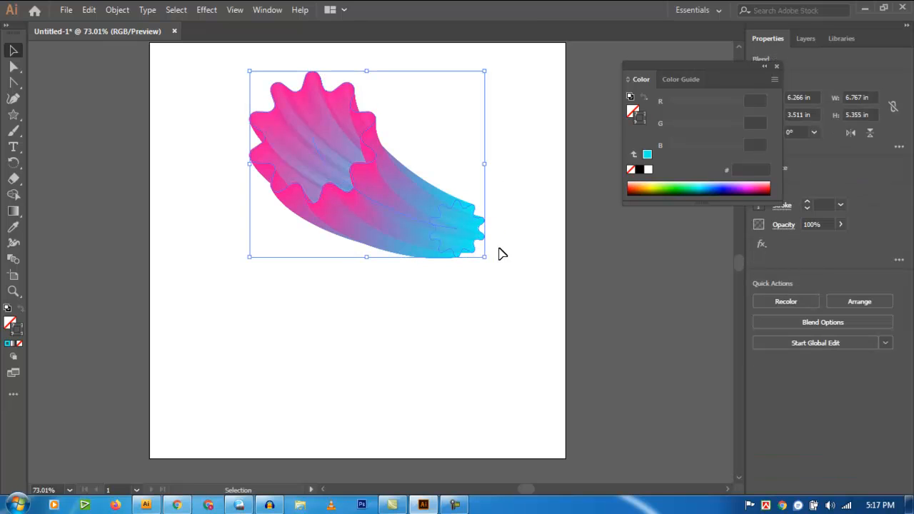
{"action": "left_click", "coordinate": [504, 315]}
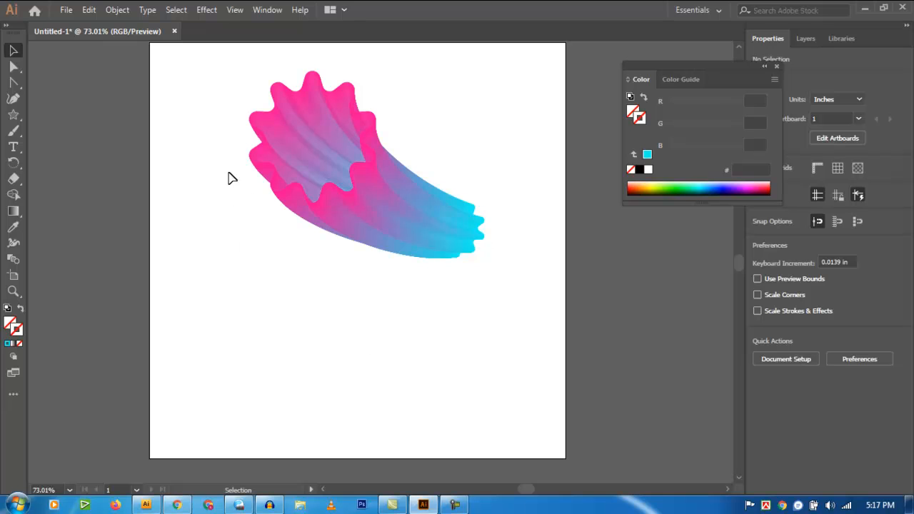
Create a 10-point star with radii 1.3913 in and 0.6956 in below the blend.
{"action": "left_click", "coordinate": [12, 114]}
{"action": "scroll", "coordinate": [268, 307], "scroll_direction": "down", "scroll_amount": 2}
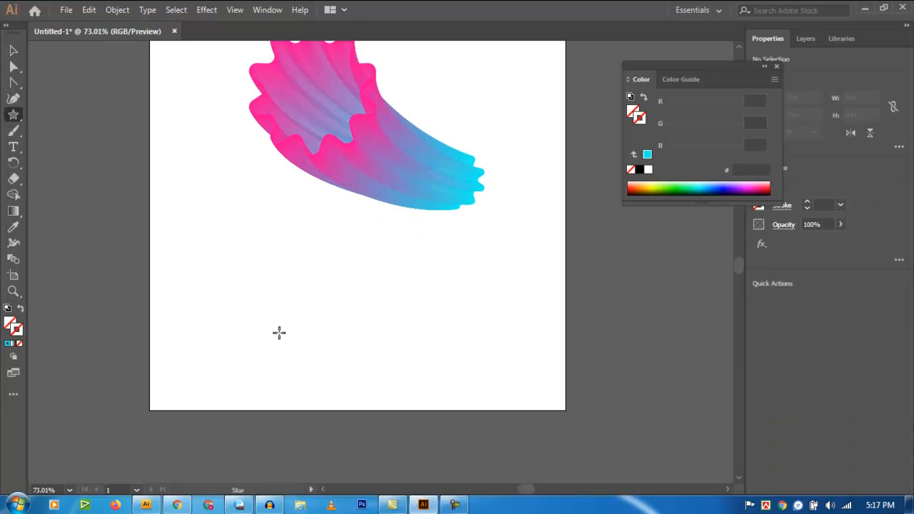
{"action": "scroll", "coordinate": [278, 332], "scroll_direction": "up", "scroll_amount": 2}
{"action": "left_click", "coordinate": [272, 309]}
{"action": "left_click", "coordinate": [442, 294]}
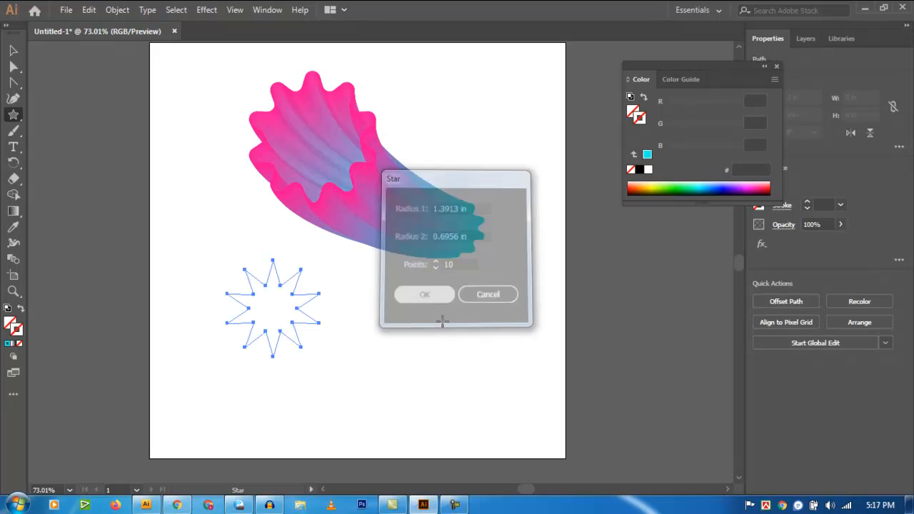
Round all corners of the new star to a radius of about 0.16 in.
{"action": "left_click", "coordinate": [14, 51]}
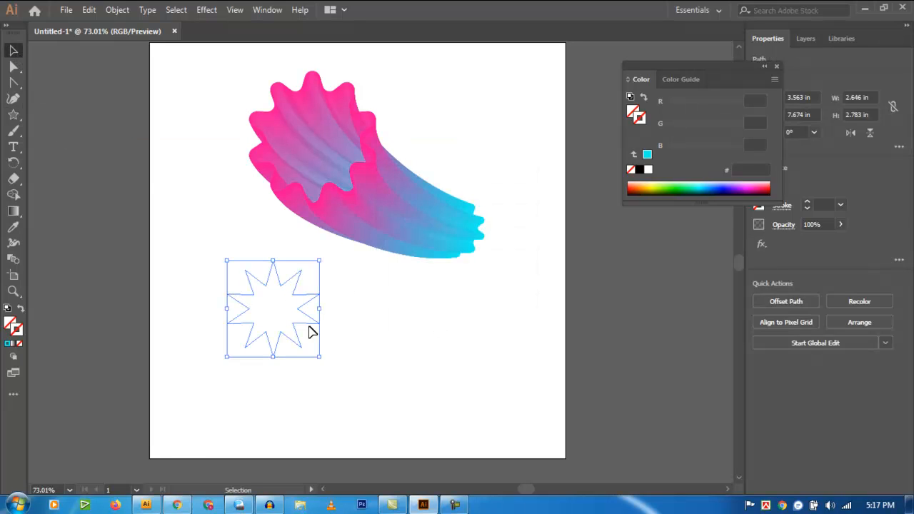
{"action": "left_click", "coordinate": [13, 68]}
{"action": "left_click_drag", "start_coordinate": [309, 307], "coordinate": [330, 312]}
{"action": "left_click_drag", "start_coordinate": [327, 305], "coordinate": [185, 329]}
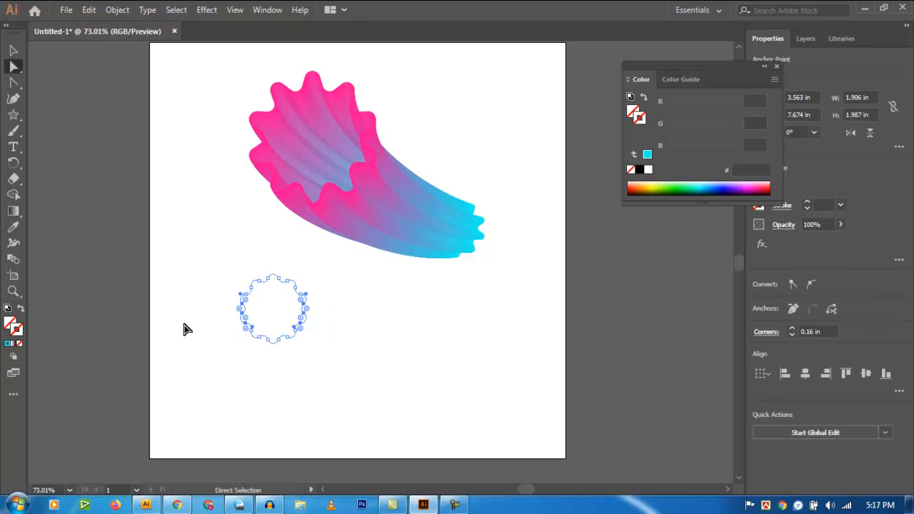
Give the new rounded star a red FF0B2E stroke.
{"action": "double_click", "coordinate": [15, 332]}
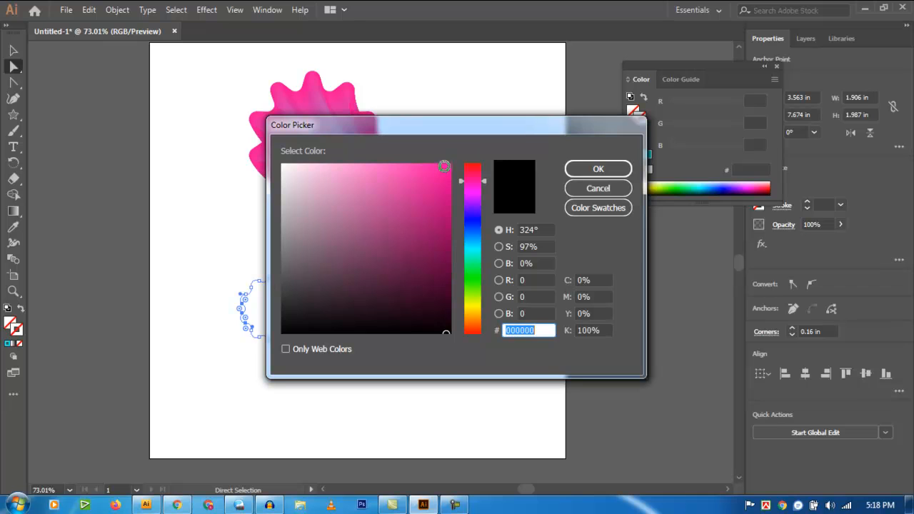
{"action": "left_click", "coordinate": [478, 245]}
{"action": "left_click", "coordinate": [473, 165]}
{"action": "left_click", "coordinate": [445, 164]}
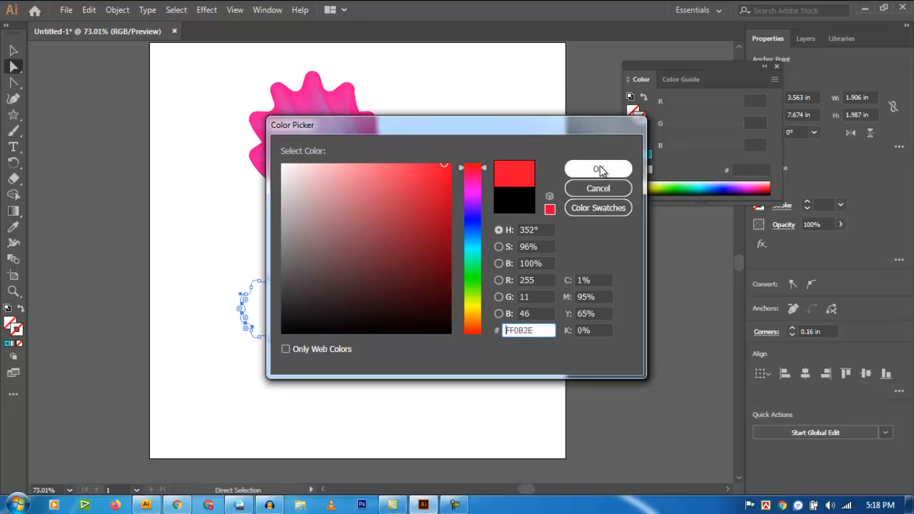
{"action": "left_click", "coordinate": [598, 169]}
Duplicate the red rounded star toward the lower right and enlarge the copy to about 4.02 by 4.19 in.
{"action": "left_click", "coordinate": [289, 336]}
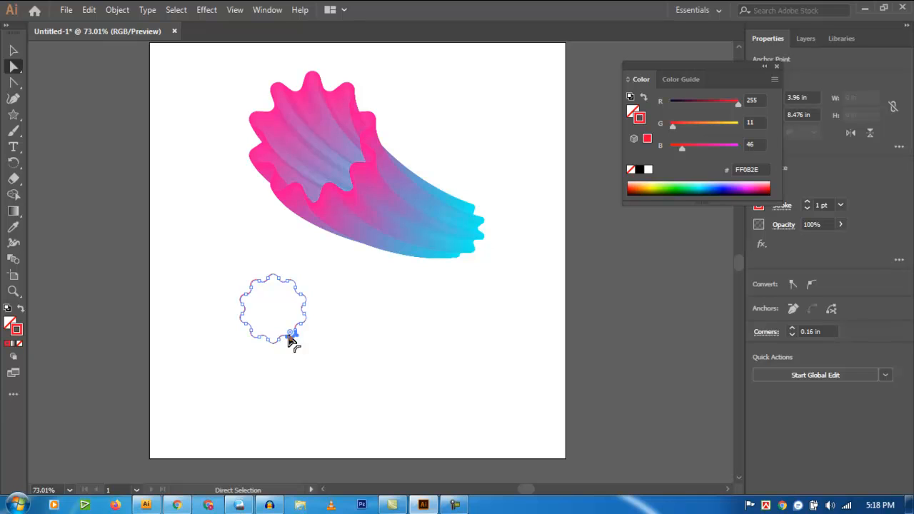
{"action": "left_click", "coordinate": [13, 50]}
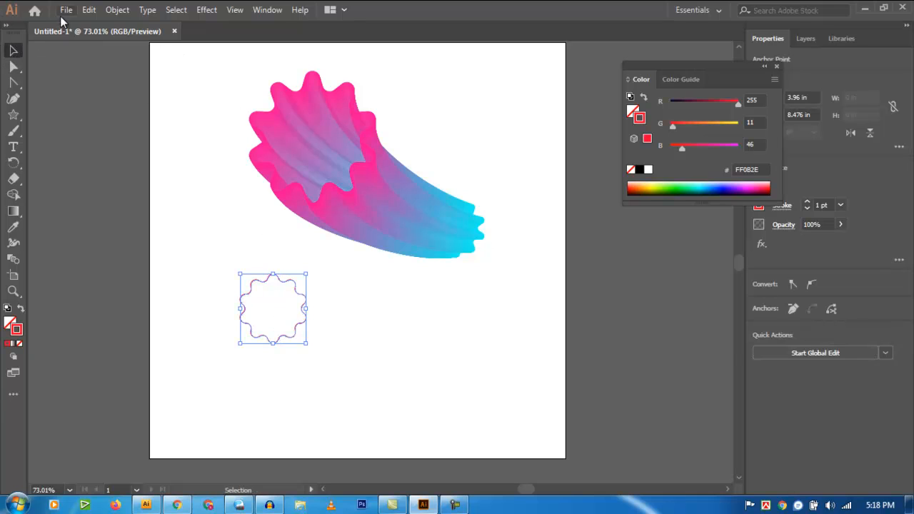
{"action": "left_click_drag", "start_coordinate": [304, 322], "coordinate": [407, 377]}
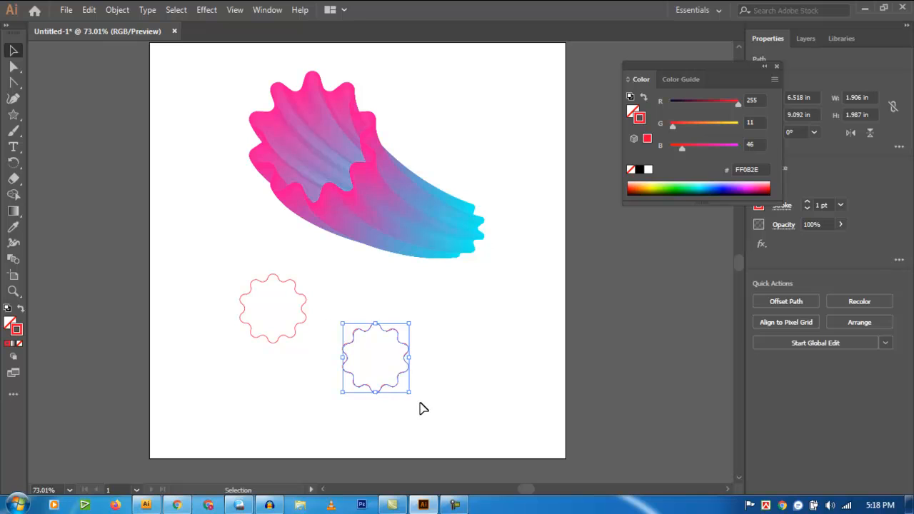
{"action": "left_click_drag", "start_coordinate": [409, 392], "coordinate": [450, 432]}
{"action": "left_click", "coordinate": [270, 302]}
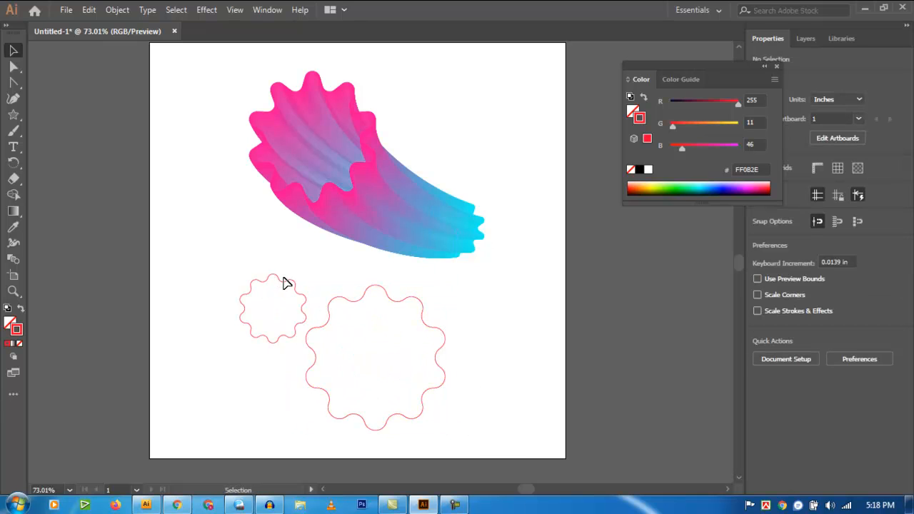
Align the two red rounded stars on their horizontal and vertical centers.
{"action": "left_click_drag", "start_coordinate": [213, 270], "coordinate": [347, 404]}
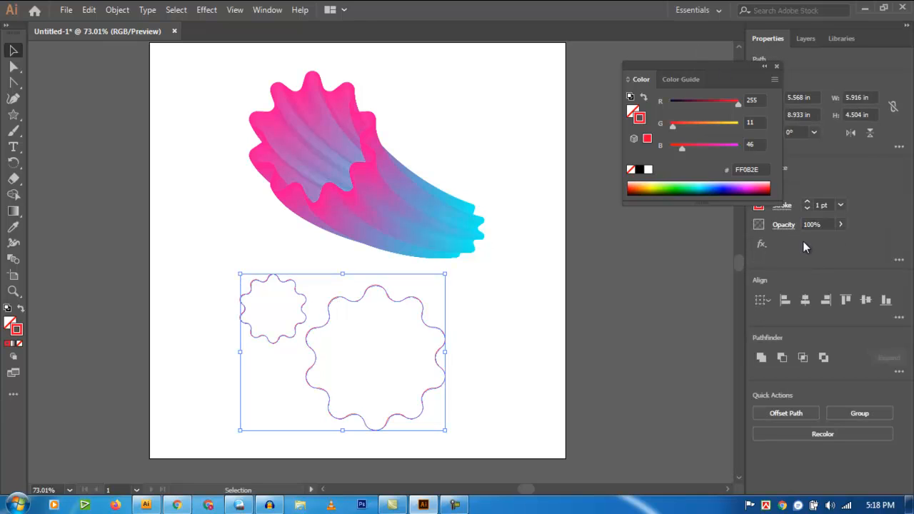
{"action": "left_click", "coordinate": [804, 300]}
{"action": "left_click", "coordinate": [866, 300]}
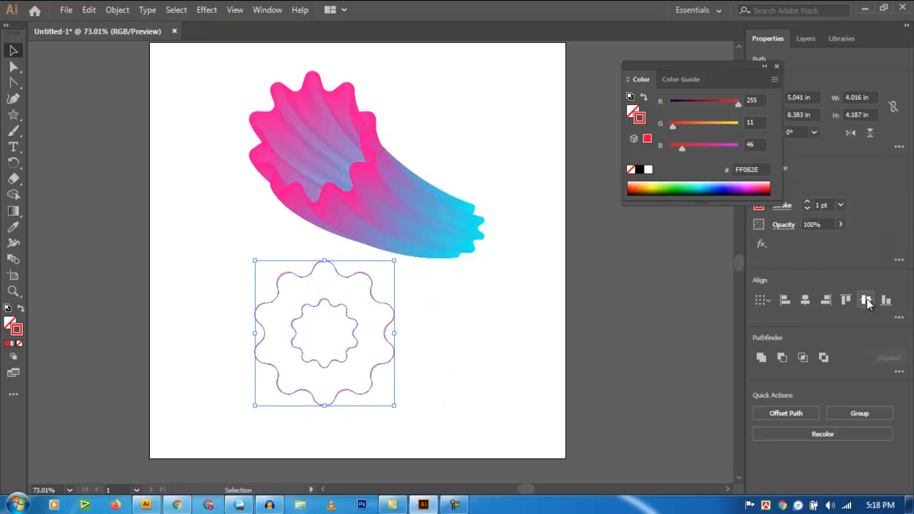
{"action": "left_click", "coordinate": [581, 321]}
Change the small inner star's stroke color to purple.
{"action": "left_click", "coordinate": [356, 344]}
{"action": "double_click", "coordinate": [17, 330]}
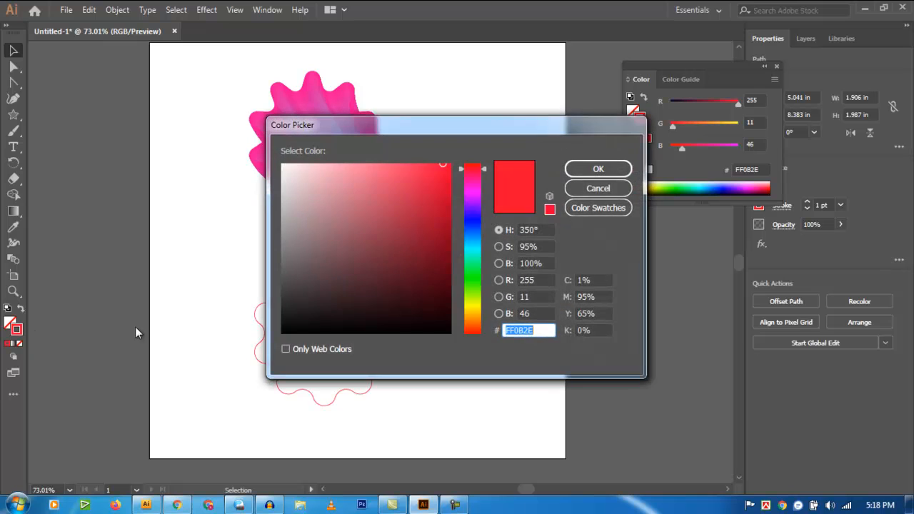
{"action": "left_click_drag", "start_coordinate": [478, 264], "coordinate": [474, 194]}
{"action": "left_click", "coordinate": [449, 171]}
{"action": "left_click", "coordinate": [598, 169]}
Blend the concentric red and purple rounded stars using 500 specified steps.
{"action": "mouse_move", "coordinate": [394, 400]}
{"action": "left_mouse_down"}
{"action": "mouse_move", "coordinate": [255, 357]}
{"action": "mouse_move", "coordinate": [223, 257]}
{"action": "left_mouse_up"}
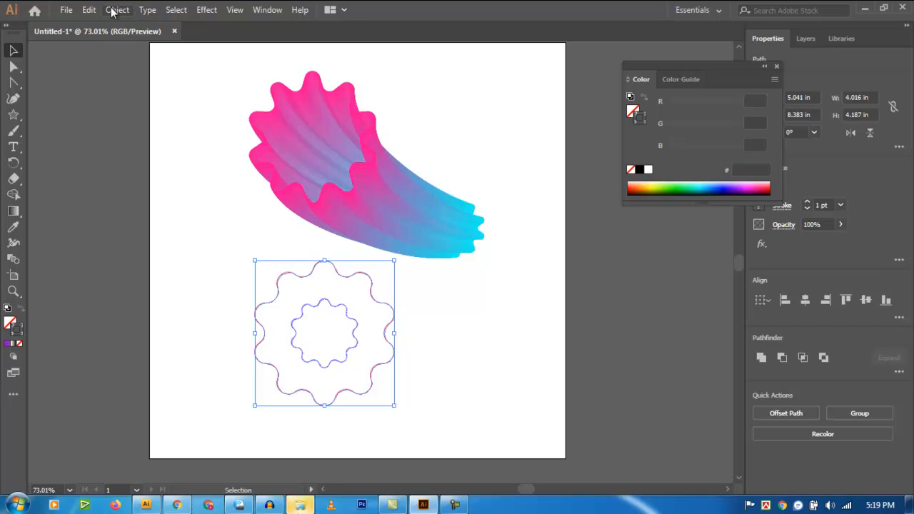
{"action": "left_click", "coordinate": [117, 10]}
{"action": "mouse_move", "coordinate": [214, 357]}
{"action": "left_click", "coordinate": [369, 392]}
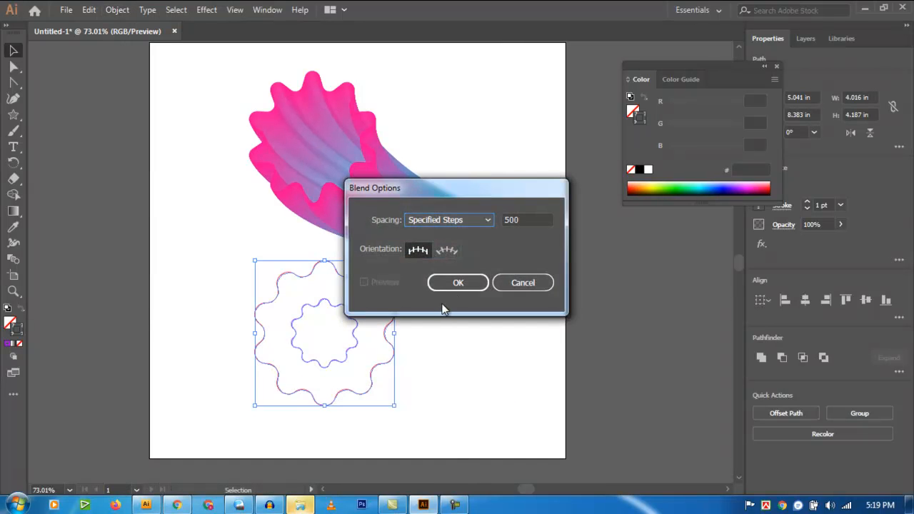
{"action": "left_click", "coordinate": [454, 281]}
{"action": "left_click", "coordinate": [89, 9]}
{"action": "mouse_move", "coordinate": [117, 10]}
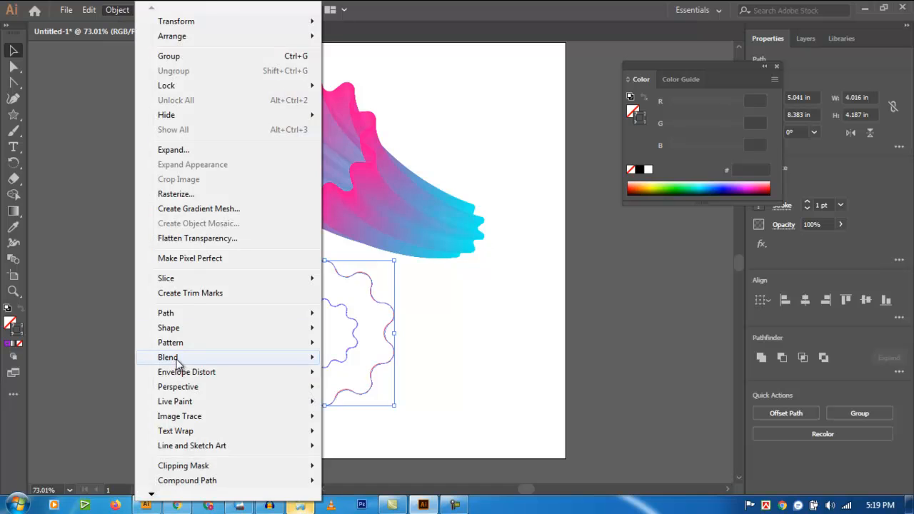
{"action": "mouse_move", "coordinate": [214, 357]}
{"action": "left_click", "coordinate": [351, 357]}
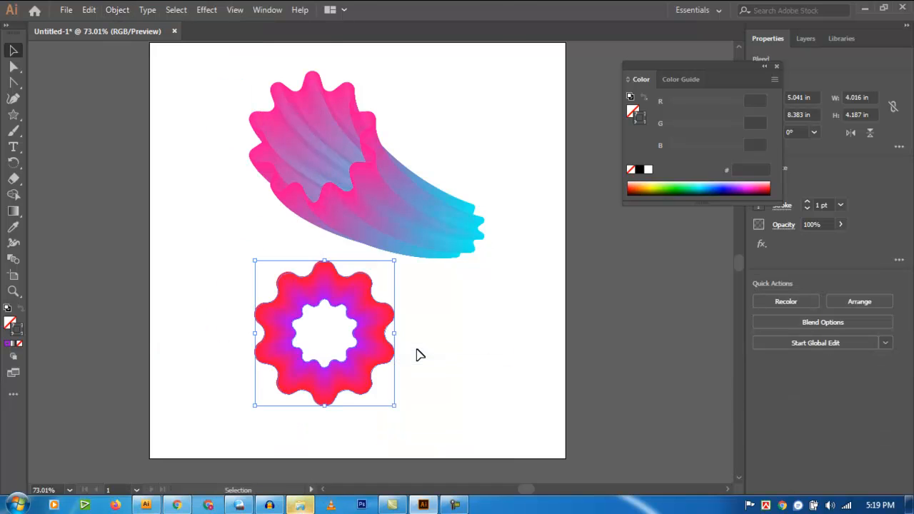
{"action": "left_click", "coordinate": [435, 352]}
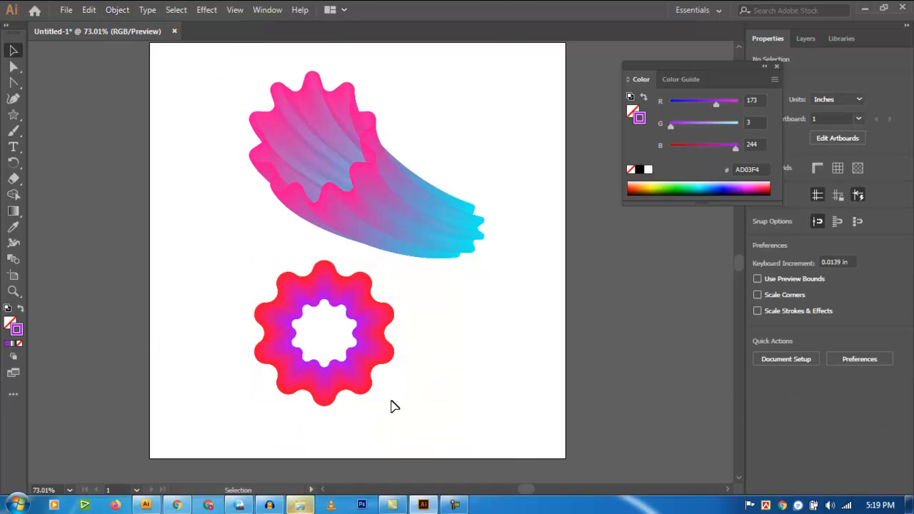
Reverse the stacking order of the red-to-purple blend from front to back.
{"action": "left_click", "coordinate": [346, 361]}
{"action": "left_click", "coordinate": [114, 10]}
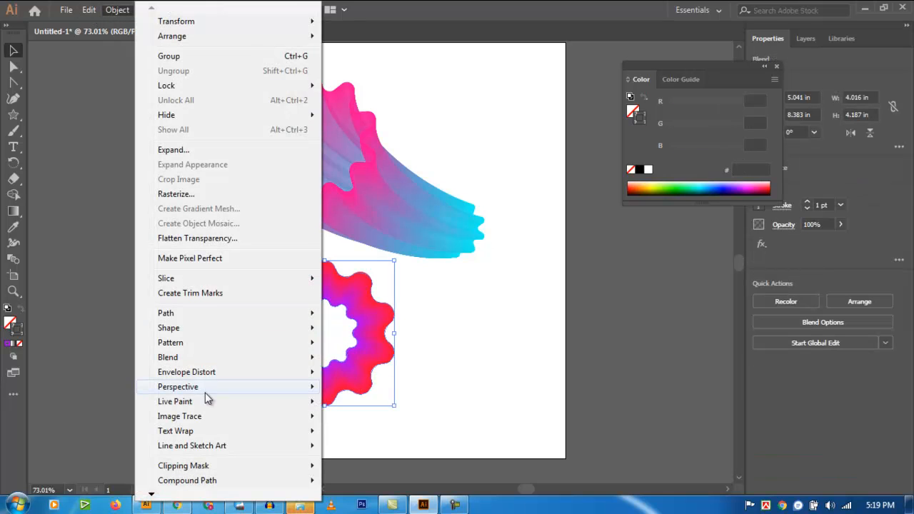
{"action": "mouse_move", "coordinate": [215, 357]}
{"action": "left_click", "coordinate": [398, 463]}
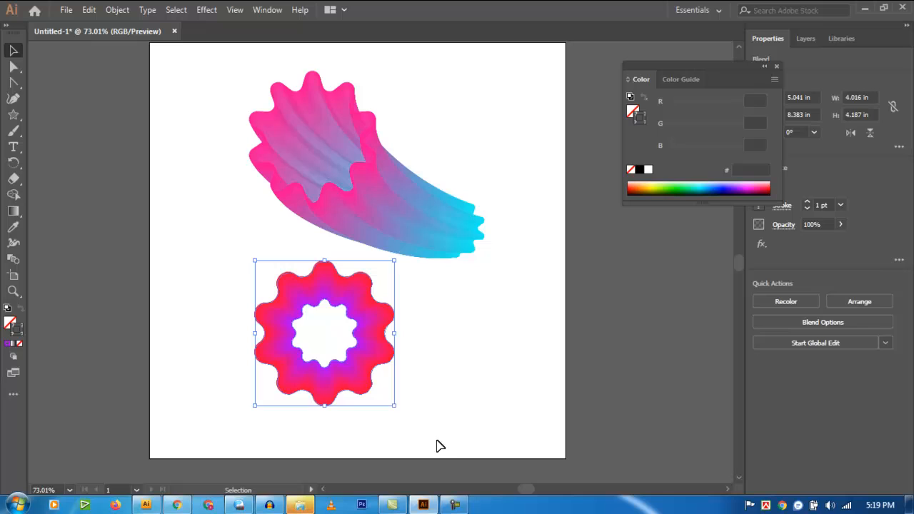
Delete the red-to-purple star blend.
{"action": "left_click", "coordinate": [441, 388]}
{"action": "left_click", "coordinate": [379, 351]}
{"action": "key", "text": "Delete"}
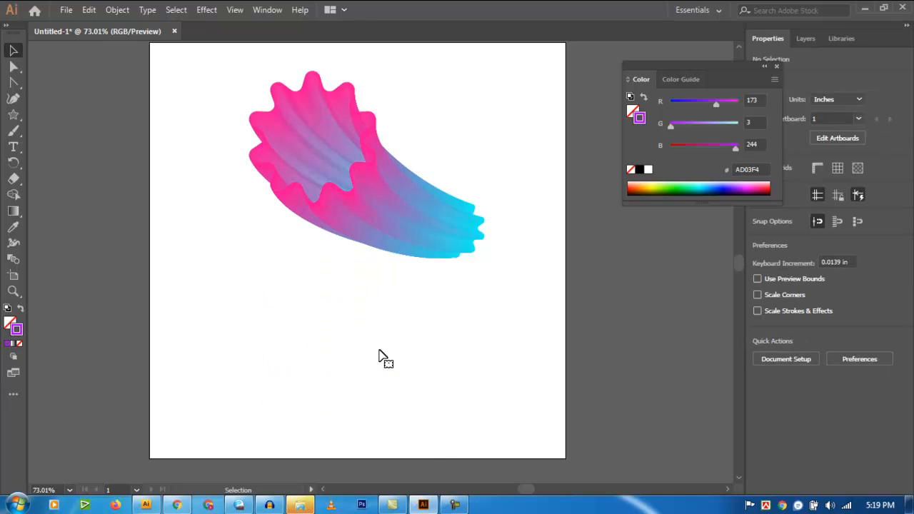
Draw a ten-point star about 4.29 by 4.51 in below the pink-and-blue shape, toward the artboard's lower left.
{"action": "left_click", "coordinate": [13, 115]}
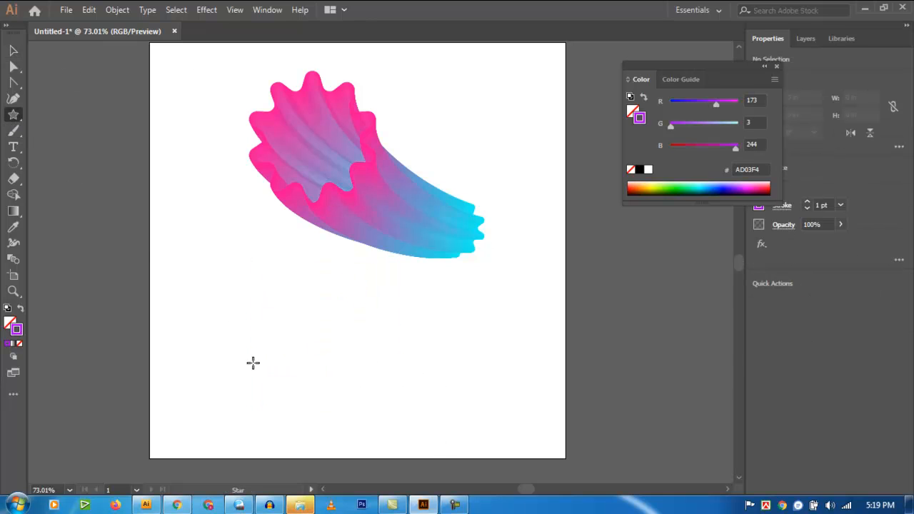
{"action": "left_click_drag", "start_coordinate": [264, 373], "coordinate": [324, 424]}
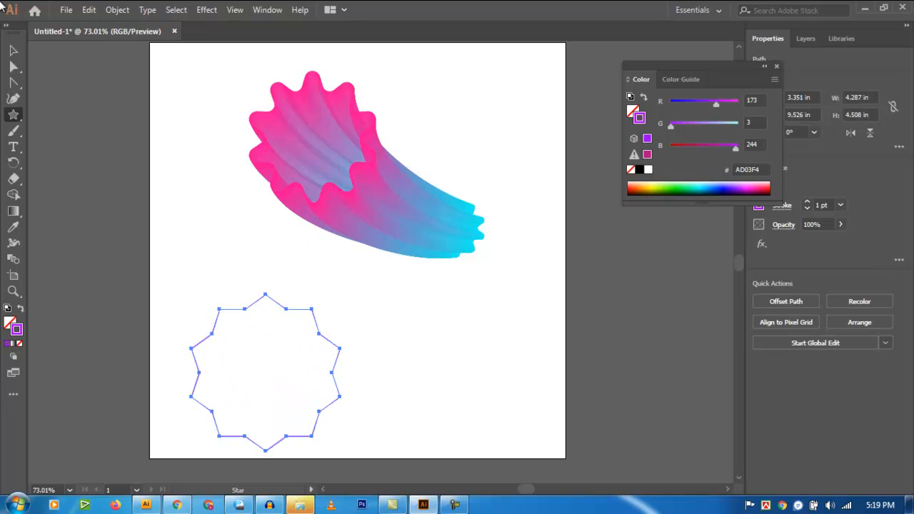
{"action": "key", "text": "v"}
{"action": "left_click", "coordinate": [400, 384]}
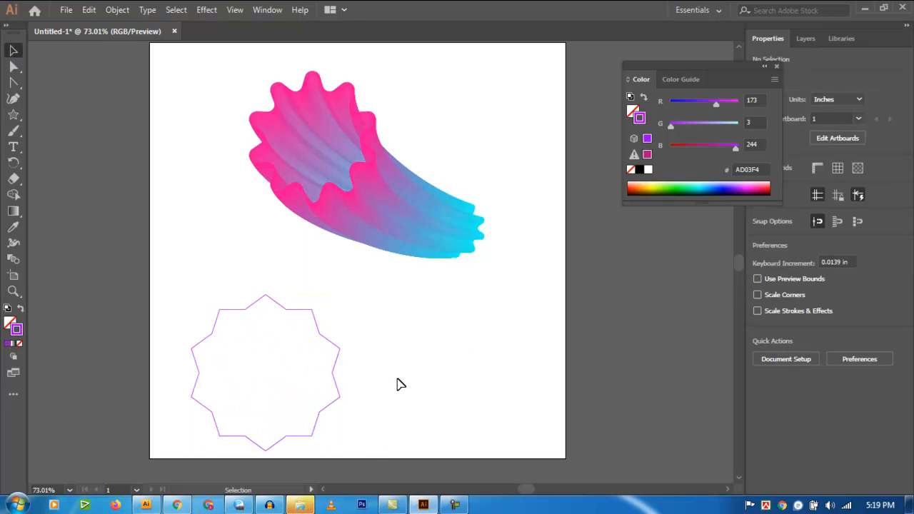
Duplicate the purple star to the right and shrink the left one to about 1.89 by 1.99 in.
{"action": "left_click", "coordinate": [333, 372]}
{"action": "left_click_drag", "start_coordinate": [332, 372], "coordinate": [509, 367]}
{"action": "left_click_drag", "start_coordinate": [172, 281], "coordinate": [299, 414]}
{"action": "left_click_drag", "start_coordinate": [495, 421], "coordinate": [318, 401]}
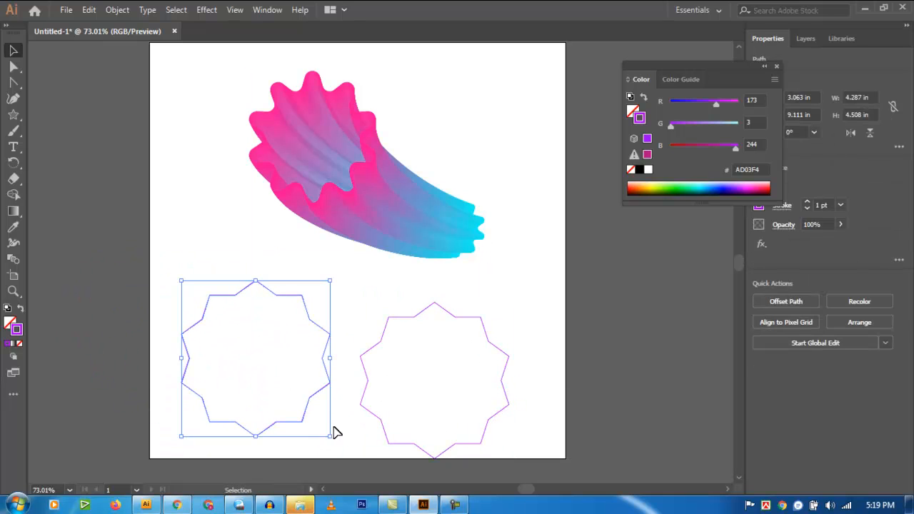
{"action": "left_click_drag", "start_coordinate": [333, 433], "coordinate": [289, 394]}
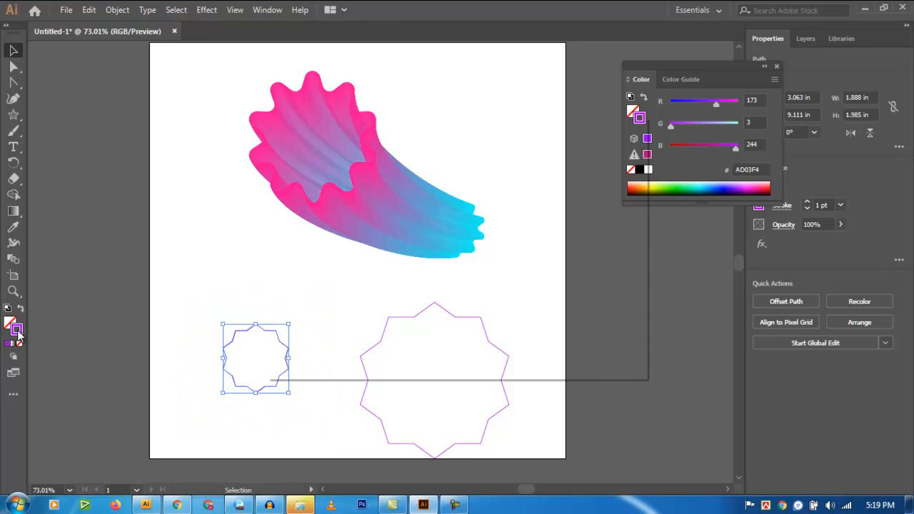
Change the small star's stroke color to orange.
{"action": "double_click", "coordinate": [17, 330]}
{"action": "left_click", "coordinate": [471, 312]}
{"action": "left_click_drag", "start_coordinate": [469, 315], "coordinate": [468, 325]}
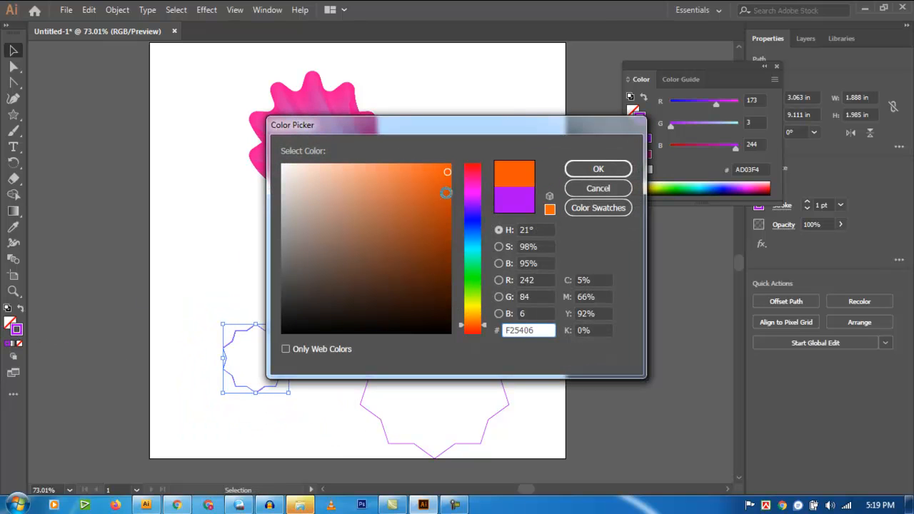
{"action": "left_click", "coordinate": [599, 169]}
Change the large star's stroke color to cyan 03DAF7.
{"action": "left_click", "coordinate": [387, 300]}
{"action": "left_click", "coordinate": [400, 317]}
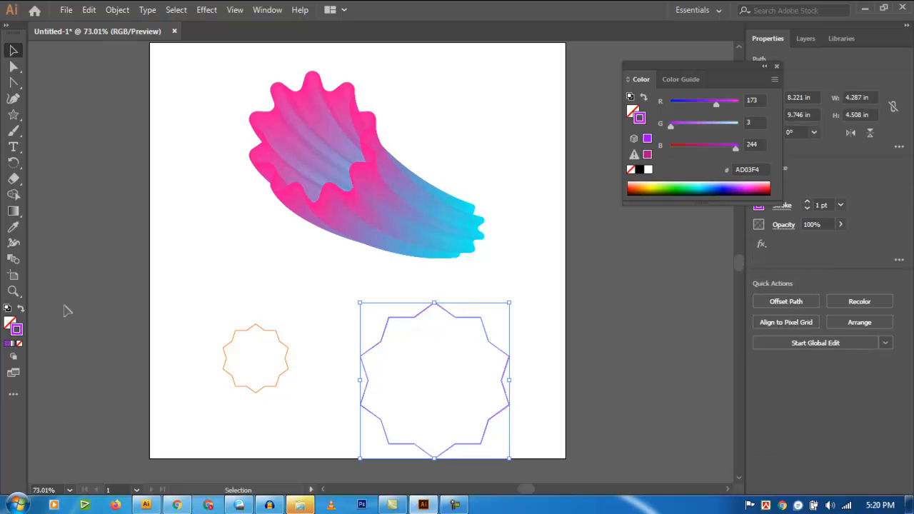
{"action": "double_click", "coordinate": [16, 332]}
{"action": "left_click_drag", "start_coordinate": [471, 258], "coordinate": [472, 244]}
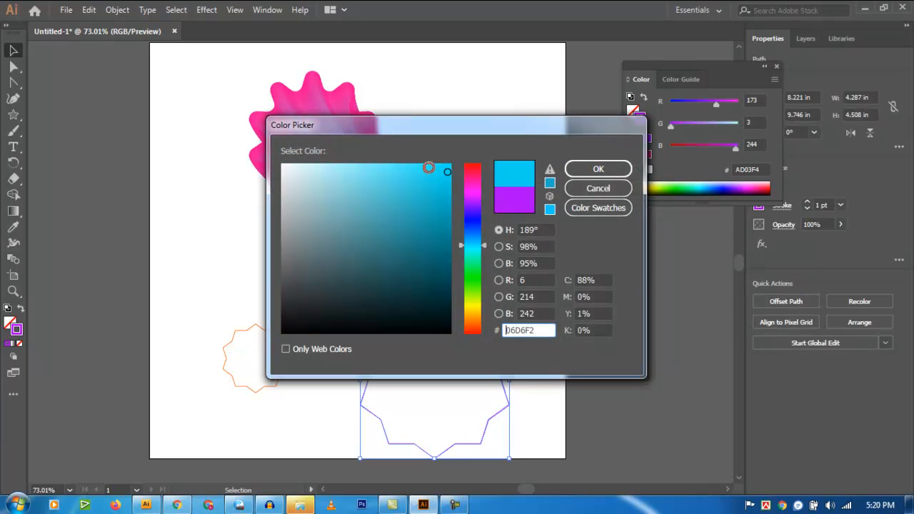
{"action": "left_click", "coordinate": [596, 169]}
Align the orange and cyan stars on their horizontal and vertical centers.
{"action": "left_click", "coordinate": [161, 312]}
{"action": "left_click_drag", "start_coordinate": [160, 312], "coordinate": [518, 361]}
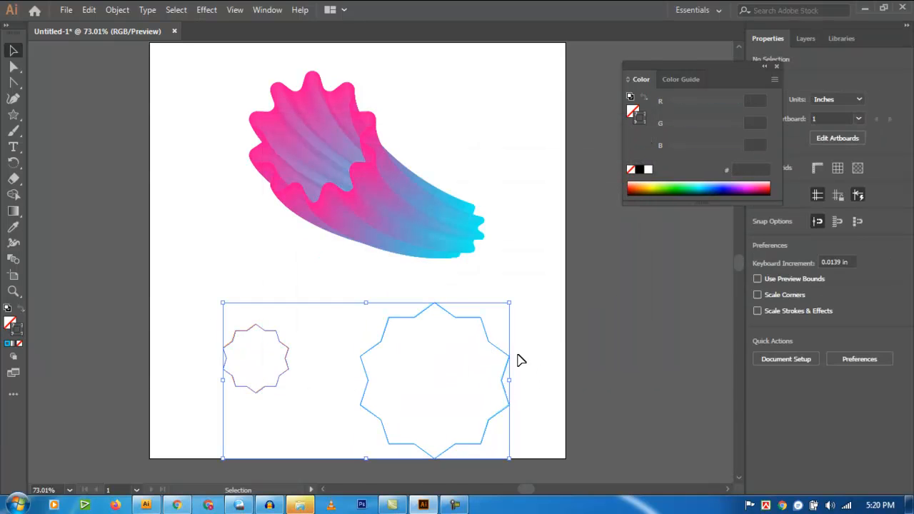
{"action": "left_click", "coordinate": [805, 299]}
{"action": "left_click", "coordinate": [865, 299]}
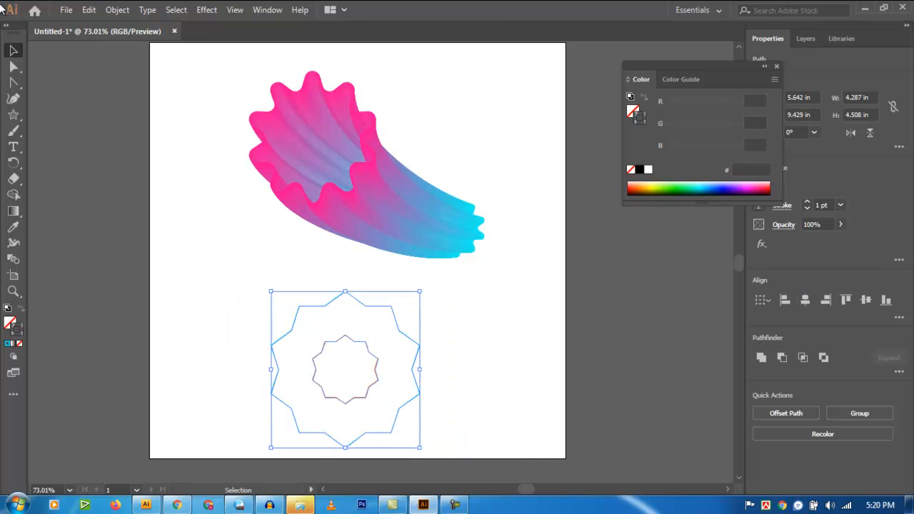
Blend the concentric orange and cyan stars using 500 specified steps.
{"action": "left_click", "coordinate": [118, 9]}
{"action": "mouse_move", "coordinate": [183, 357]}
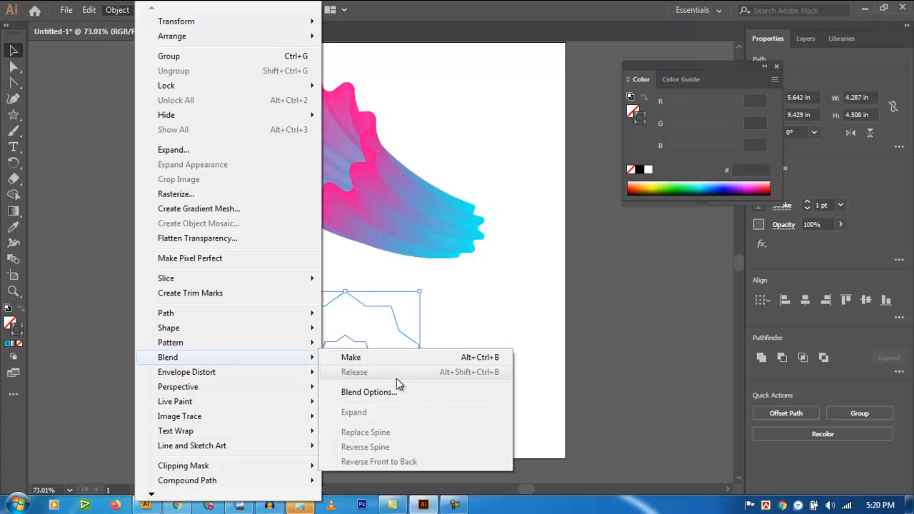
{"action": "left_click", "coordinate": [397, 392]}
{"action": "left_click", "coordinate": [457, 282]}
{"action": "left_click", "coordinate": [117, 9]}
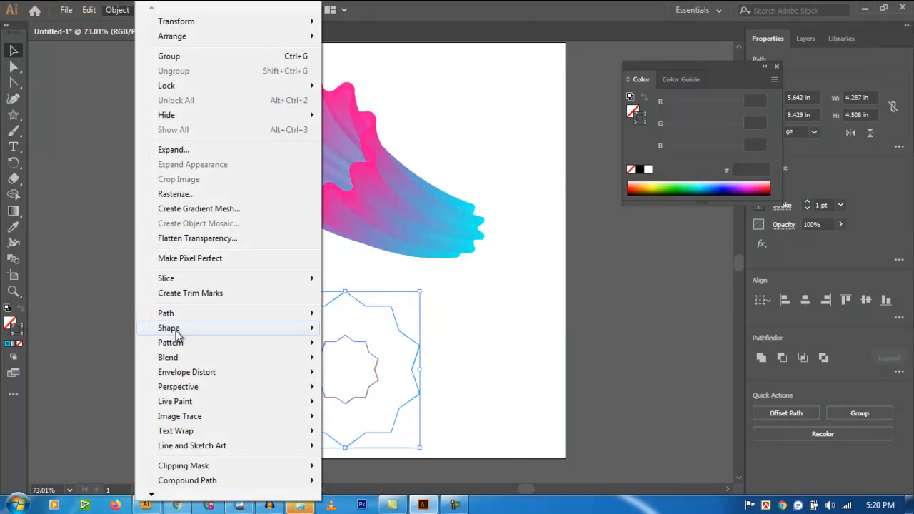
{"action": "left_click", "coordinate": [414, 357]}
{"action": "left_click", "coordinate": [481, 359]}
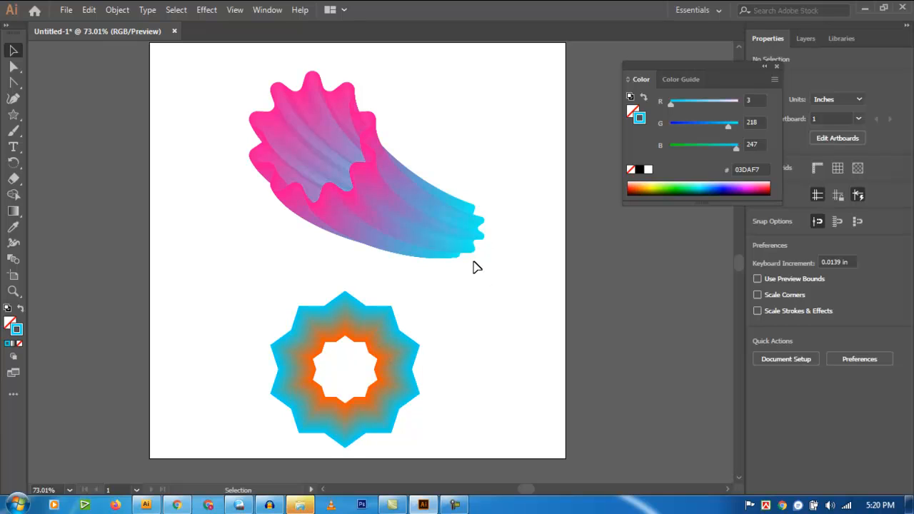
Move the pink-and-blue shape to the artboard's upper right and the orange-and-cyan star blend to its upper left.
{"action": "left_click_drag", "start_coordinate": [239, 311], "coordinate": [293, 302]}
{"action": "left_click", "coordinate": [374, 297]}
{"action": "left_click_drag", "start_coordinate": [427, 195], "coordinate": [442, 184]}
{"action": "left_click", "coordinate": [392, 294]}
{"action": "left_click_drag", "start_coordinate": [264, 252], "coordinate": [255, 148]}
{"action": "left_click", "coordinate": [410, 314]}
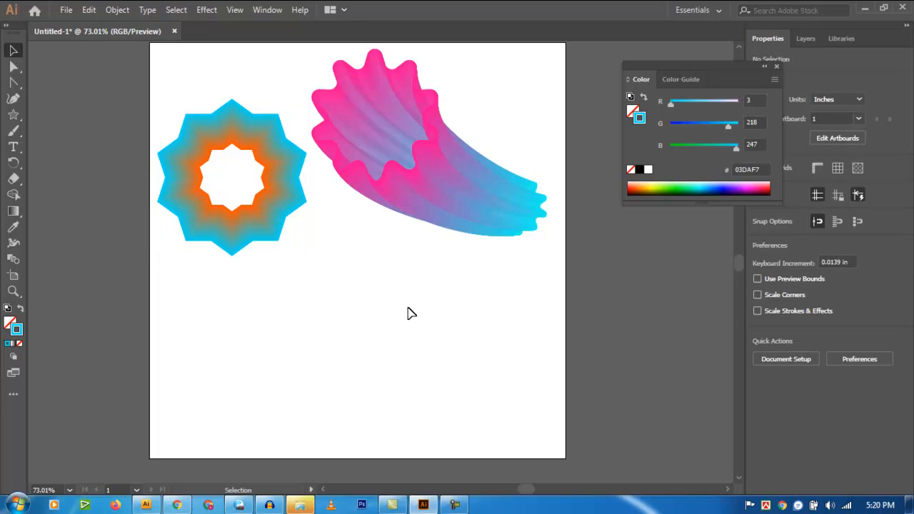
Create a 10-point star with radii of 2.254 in and 1.9173 in in the empty lower half of the artboard.
{"action": "left_click", "coordinate": [13, 115]}
{"action": "left_click", "coordinate": [357, 361]}
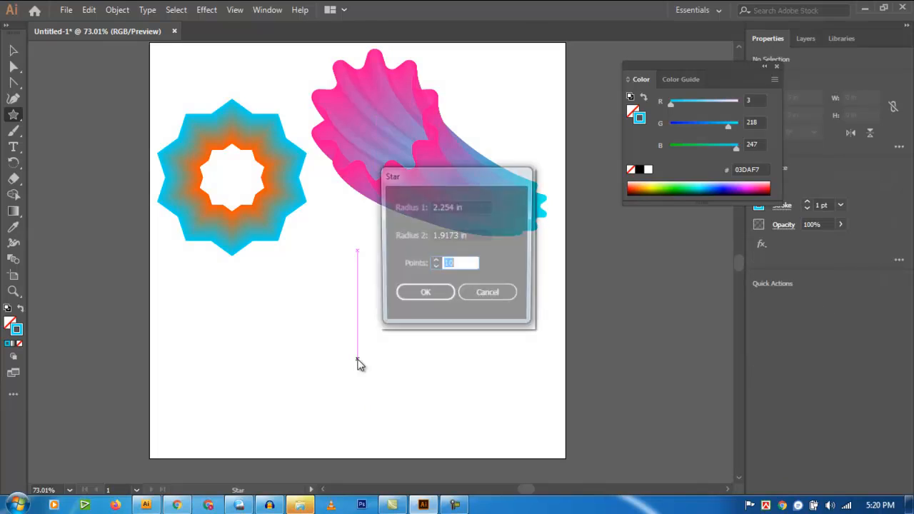
{"action": "left_click", "coordinate": [443, 293]}
Round all corners of the new cyan star, bringing it to about 4.17 by 4.35 in.
{"action": "left_click", "coordinate": [13, 50]}
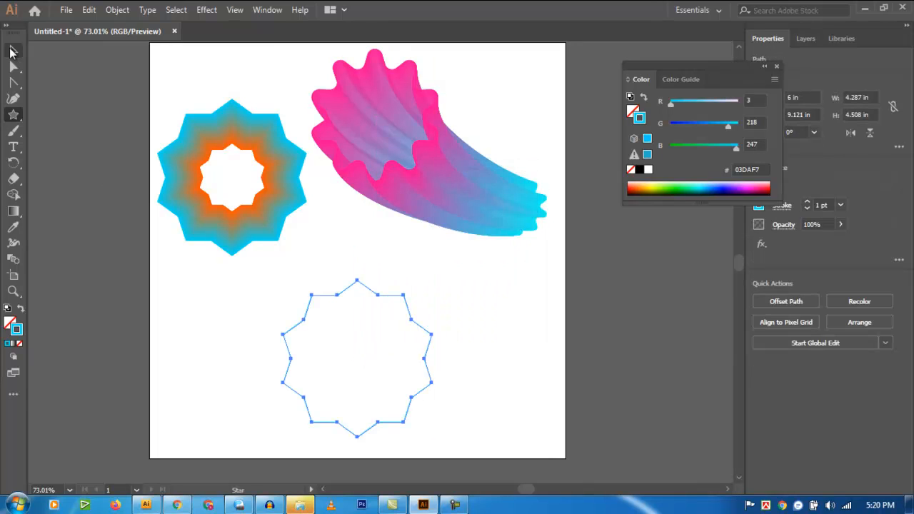
{"action": "left_click", "coordinate": [10, 64]}
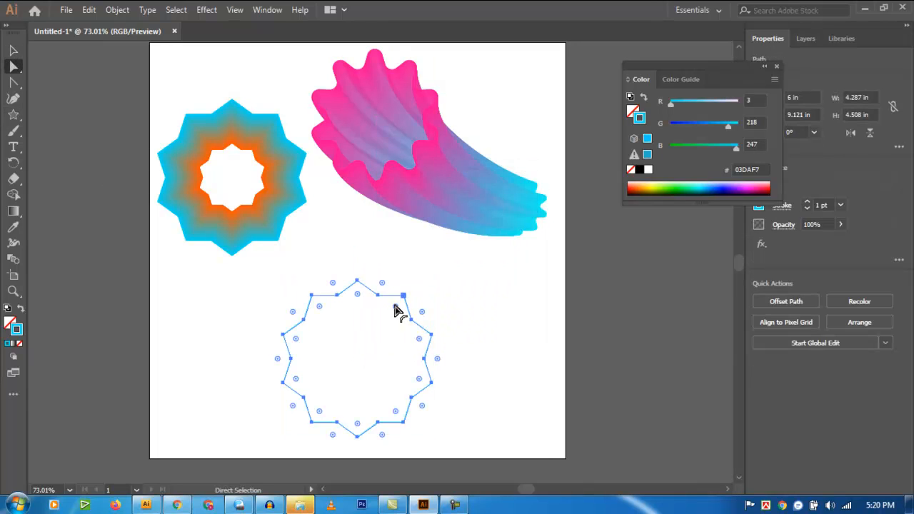
{"action": "left_click_drag", "start_coordinate": [394, 312], "coordinate": [393, 312]}
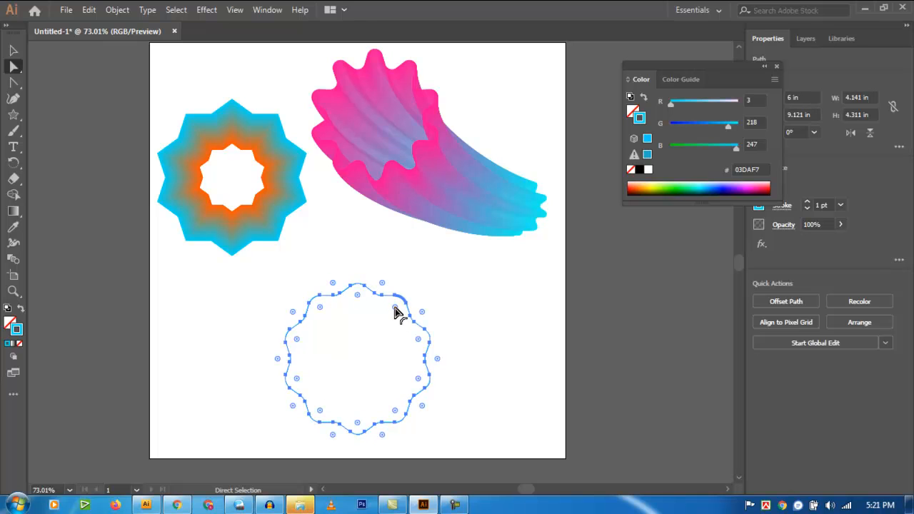
{"action": "key", "text": "v"}
{"action": "left_click", "coordinate": [534, 350]}
Add a copy of the rounded star at its lower right, about 0.70 by 0.73 in, with a pink F406B1 stroke.
{"action": "left_click", "coordinate": [426, 368]}
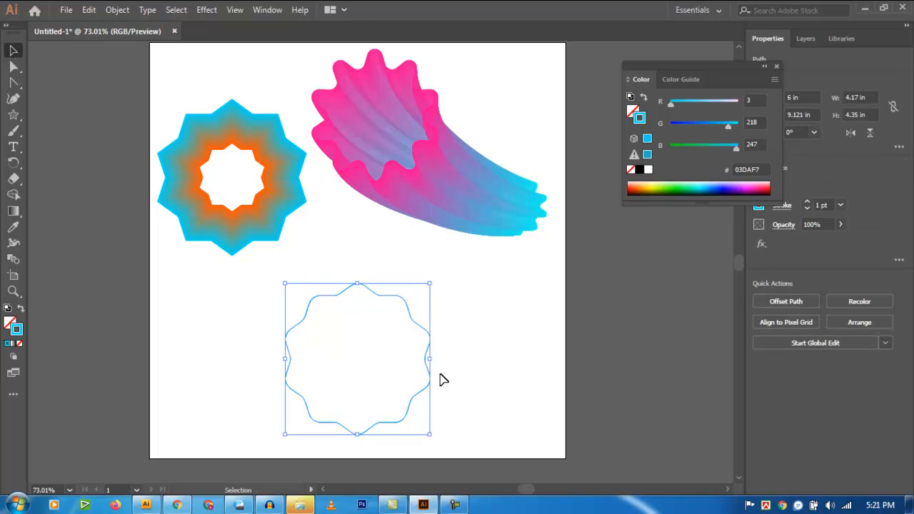
{"action": "mouse_move", "coordinate": [430, 432]}
{"action": "left_mouse_down"}
{"action": "mouse_move", "coordinate": [371, 370]}
{"action": "mouse_move", "coordinate": [511, 389]}
{"action": "left_mouse_up"}
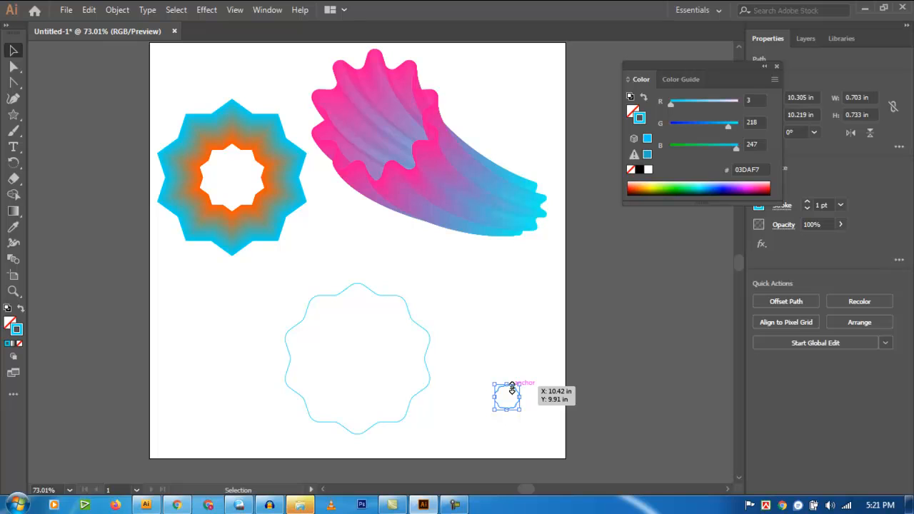
{"action": "double_click", "coordinate": [17, 331]}
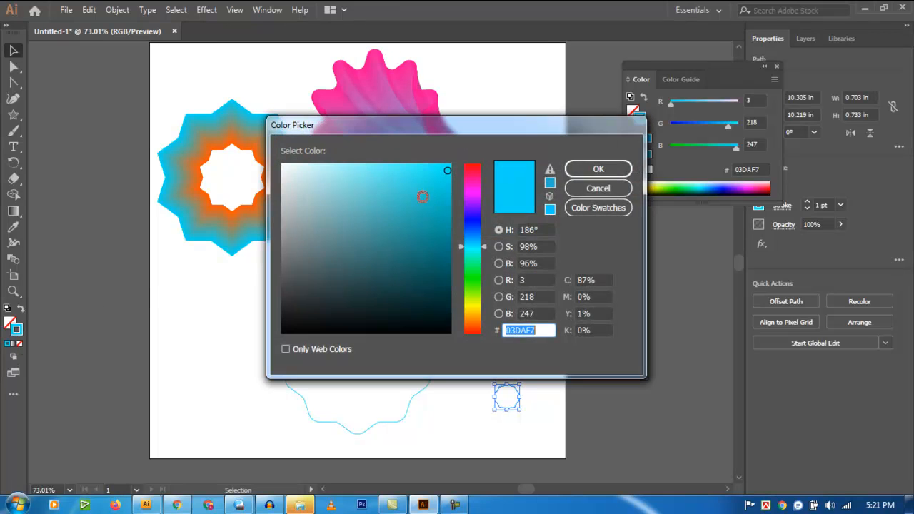
{"action": "left_click", "coordinate": [472, 183]}
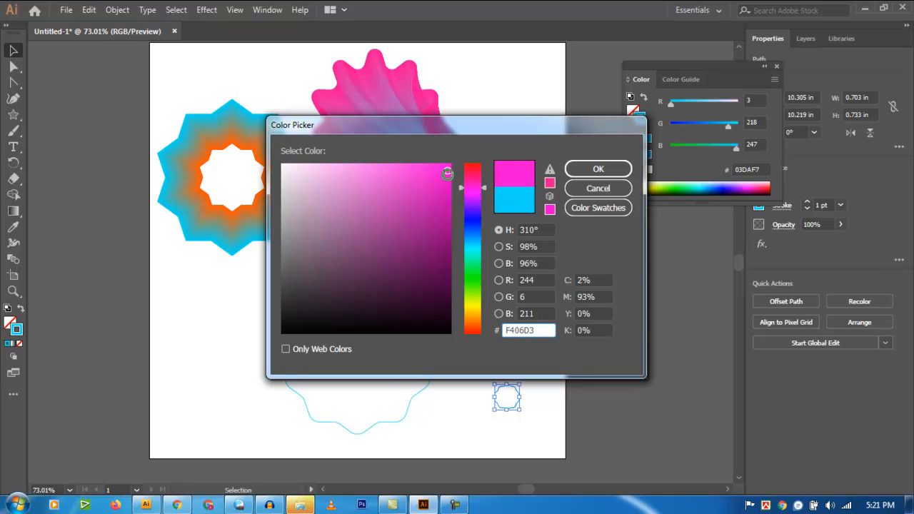
{"action": "left_click", "coordinate": [597, 171]}
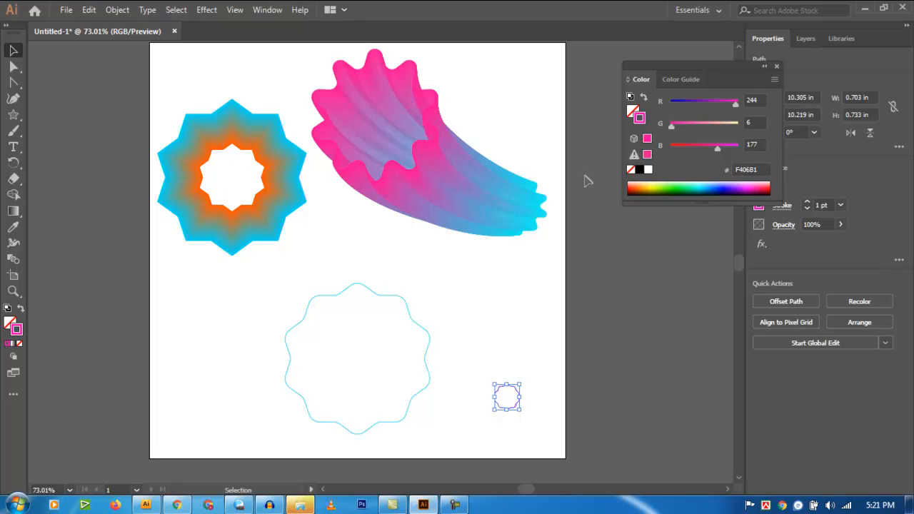
Blend the large cyan star with the small pink star using 500 specified steps.
{"action": "left_click_drag", "start_coordinate": [518, 439], "coordinate": [312, 340]}
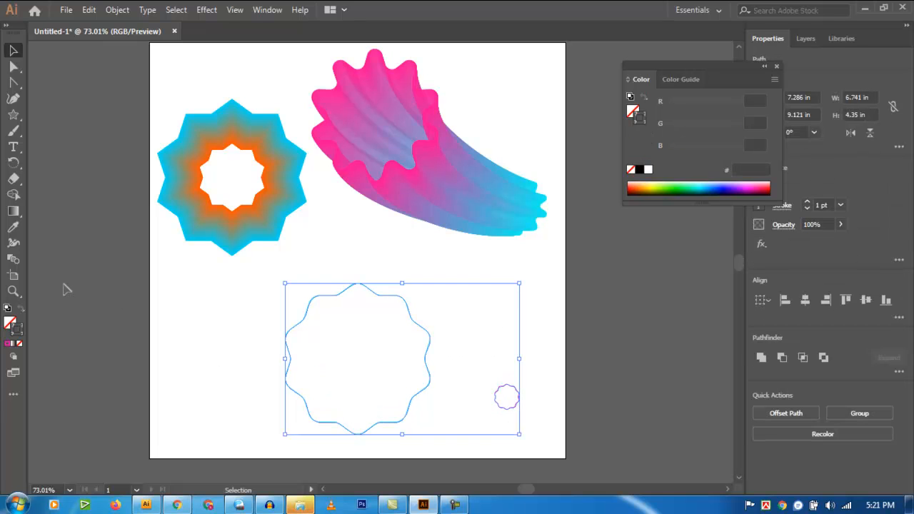
{"action": "left_click", "coordinate": [117, 10]}
{"action": "mouse_move", "coordinate": [169, 356]}
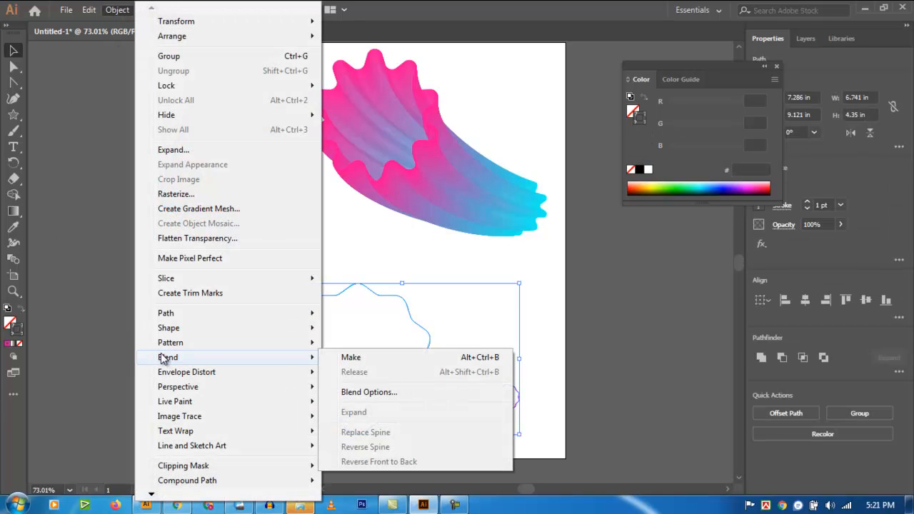
{"action": "left_click", "coordinate": [373, 392]}
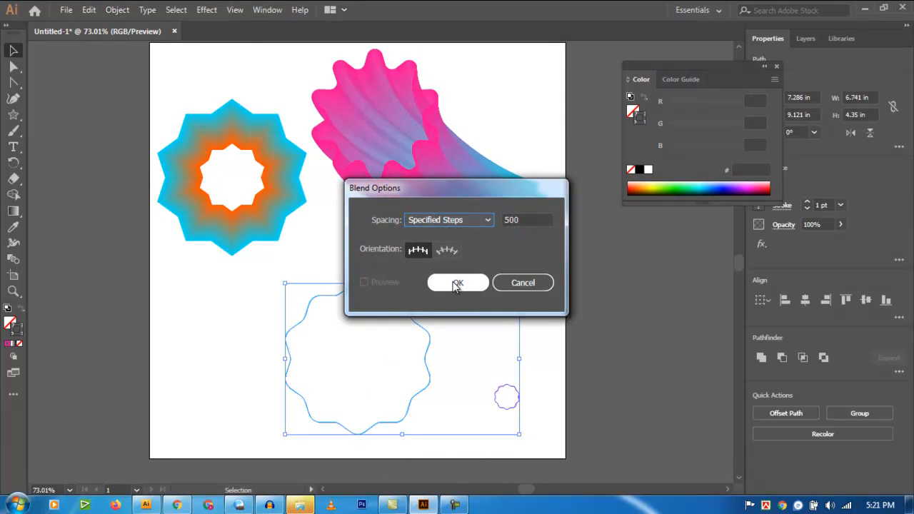
{"action": "left_click", "coordinate": [457, 284]}
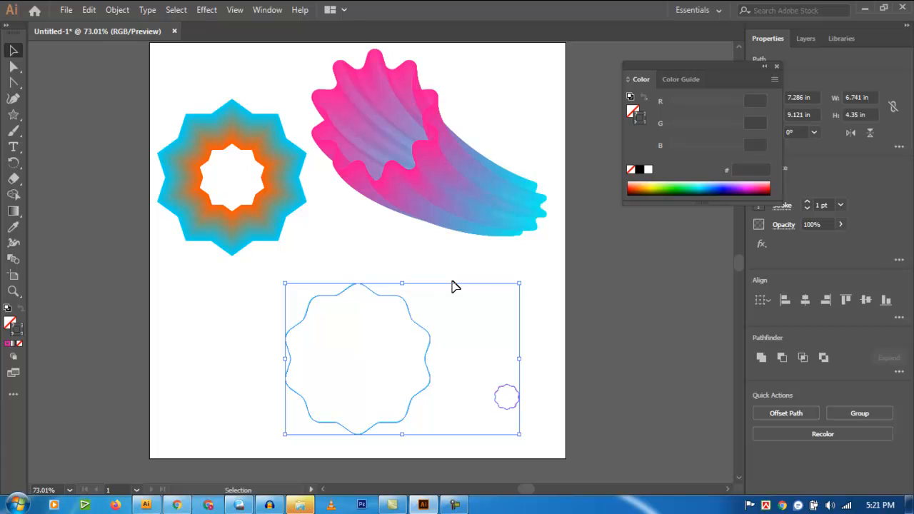
{"action": "left_click", "coordinate": [117, 10]}
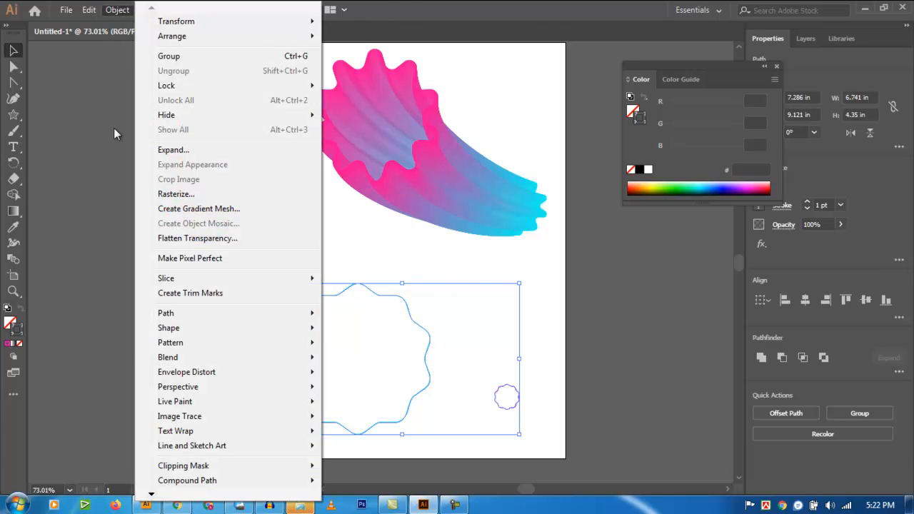
{"action": "mouse_move", "coordinate": [186, 359]}
{"action": "left_click", "coordinate": [457, 357]}
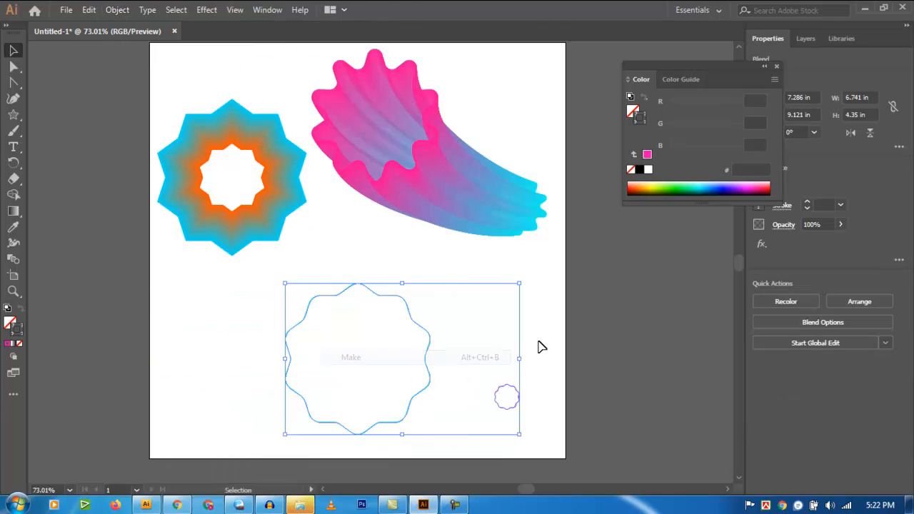
{"action": "left_click", "coordinate": [544, 326]}
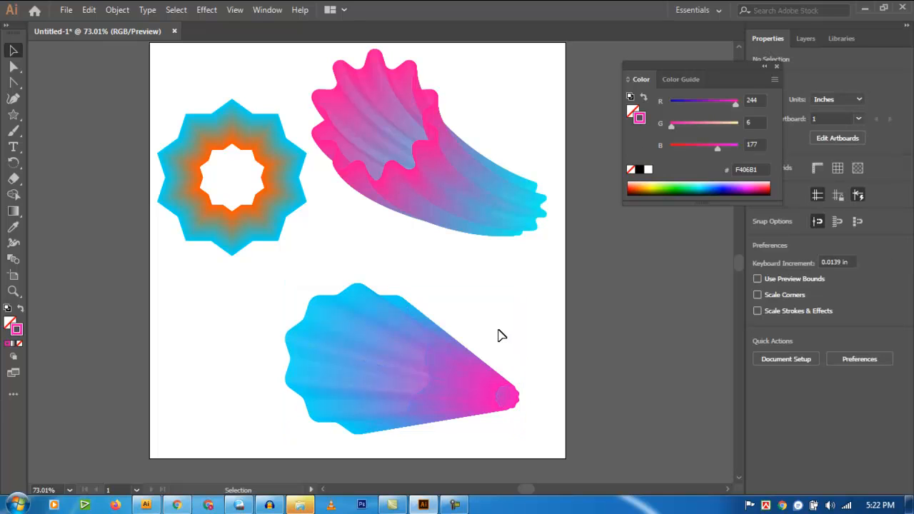
Reverse the cyan-and-pink blend front to back so the large cyan opening faces forward.
{"action": "left_click", "coordinate": [446, 368]}
{"action": "left_click", "coordinate": [114, 10]}
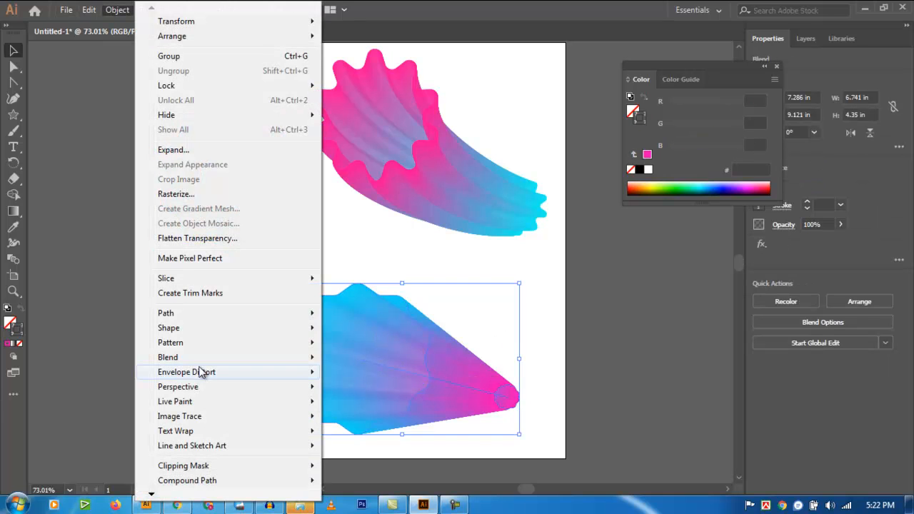
{"action": "mouse_move", "coordinate": [180, 358]}
{"action": "left_click", "coordinate": [406, 461]}
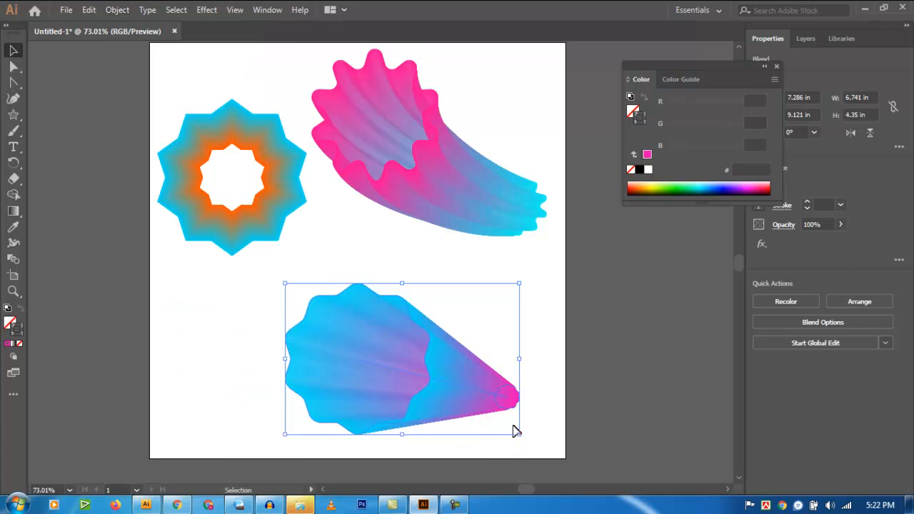
{"action": "left_click", "coordinate": [547, 363]}
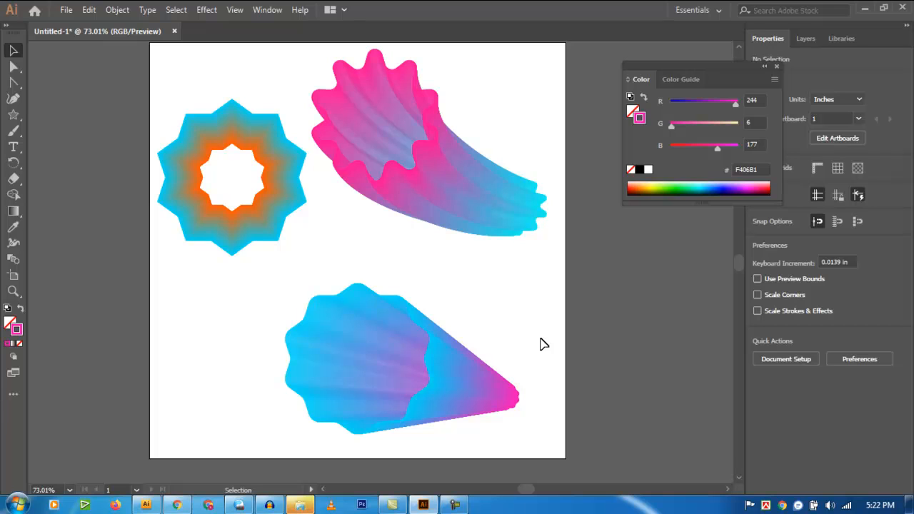
Bend the cyan-and-pink blend's spine downward into a horn-like curve and move the shape up and slightly left.
{"action": "left_click", "coordinate": [426, 361]}
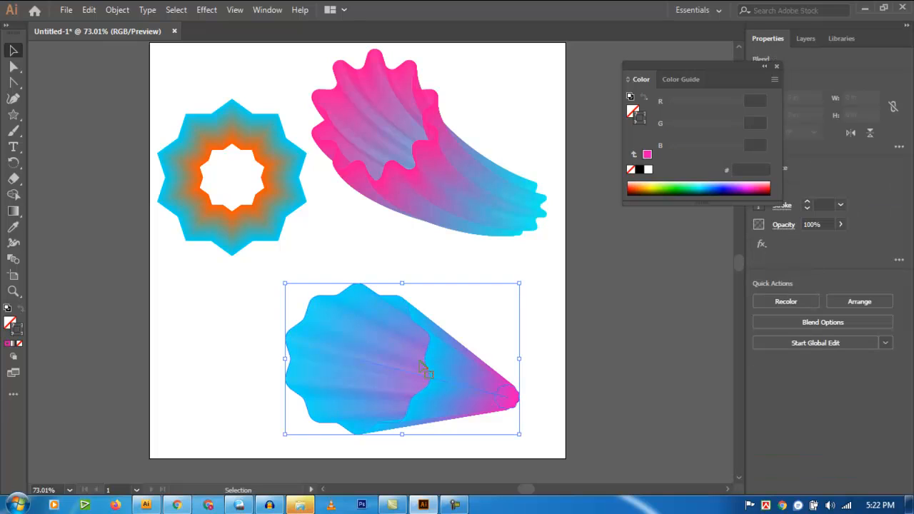
{"action": "key", "text": "shift+c"}
{"action": "left_click_drag", "start_coordinate": [447, 382], "coordinate": [432, 413]}
{"action": "key", "text": "v"}
{"action": "left_click", "coordinate": [452, 374]}
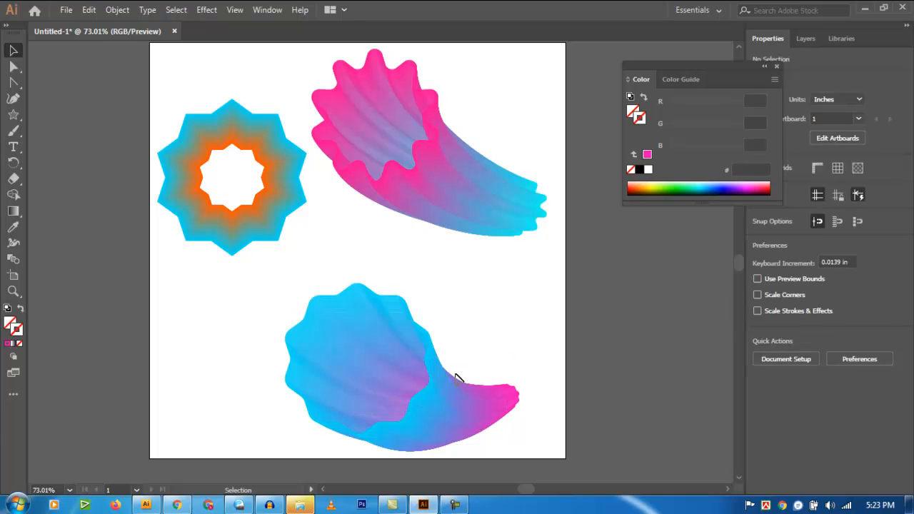
{"action": "left_click_drag", "start_coordinate": [493, 396], "coordinate": [472, 341]}
{"action": "left_click", "coordinate": [546, 312]}
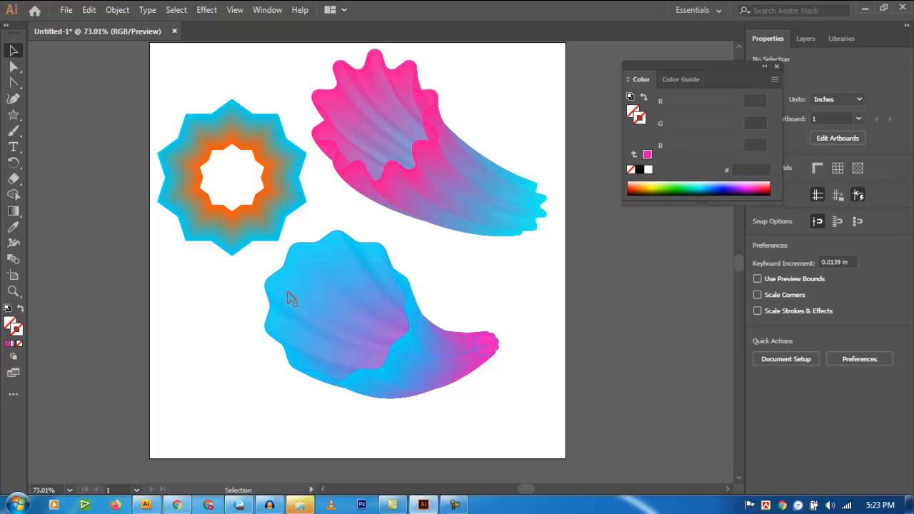
Shrink the pink-and-blue blend to about 4.67 by 3.70 in and move it into the artboard's upper right.
{"action": "scroll", "coordinate": [460, 181], "scroll_direction": "up", "scroll_amount": 2}
{"action": "left_click", "coordinate": [441, 200]}
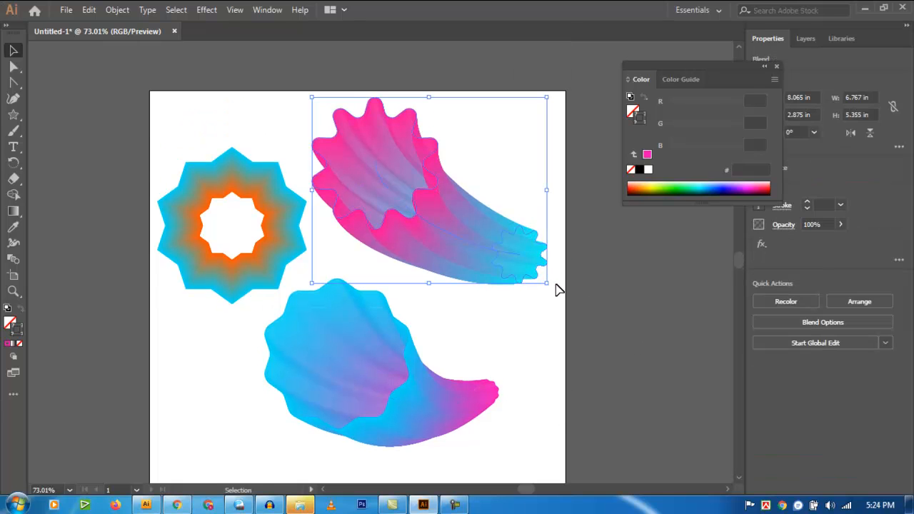
{"action": "left_click_drag", "start_coordinate": [552, 286], "coordinate": [520, 254]}
{"action": "left_click_drag", "start_coordinate": [427, 209], "coordinate": [472, 177]}
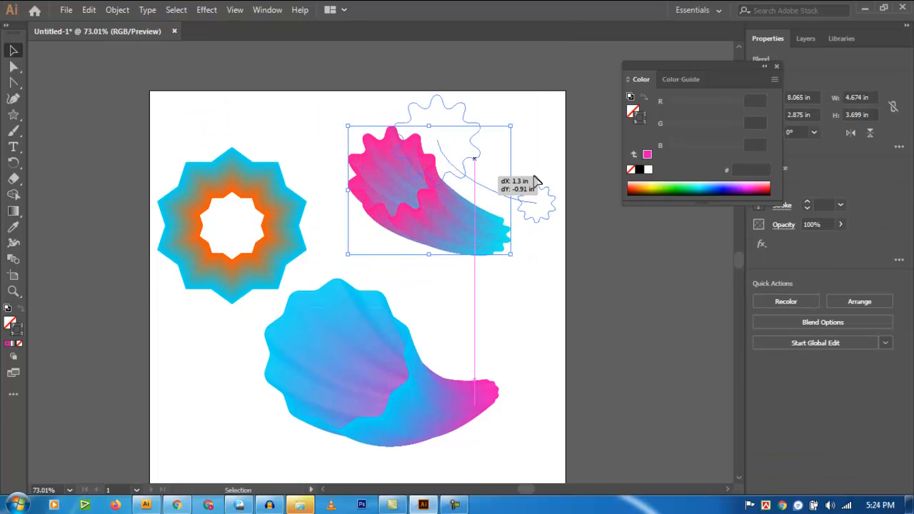
{"action": "left_click", "coordinate": [586, 239]}
Move the orange-and-cyan star blend up, then shrink the cyan horn shape and place it between the two upper shapes.
{"action": "left_click_drag", "start_coordinate": [289, 233], "coordinate": [306, 178]}
{"action": "left_click", "coordinate": [460, 314]}
{"action": "left_click", "coordinate": [467, 406]}
{"action": "left_click_drag", "start_coordinate": [498, 429], "coordinate": [447, 285]}
{"action": "left_click", "coordinate": [522, 315]}
{"action": "left_click_drag", "start_coordinate": [409, 250], "coordinate": [420, 250]}
{"action": "left_click", "coordinate": [509, 278]}
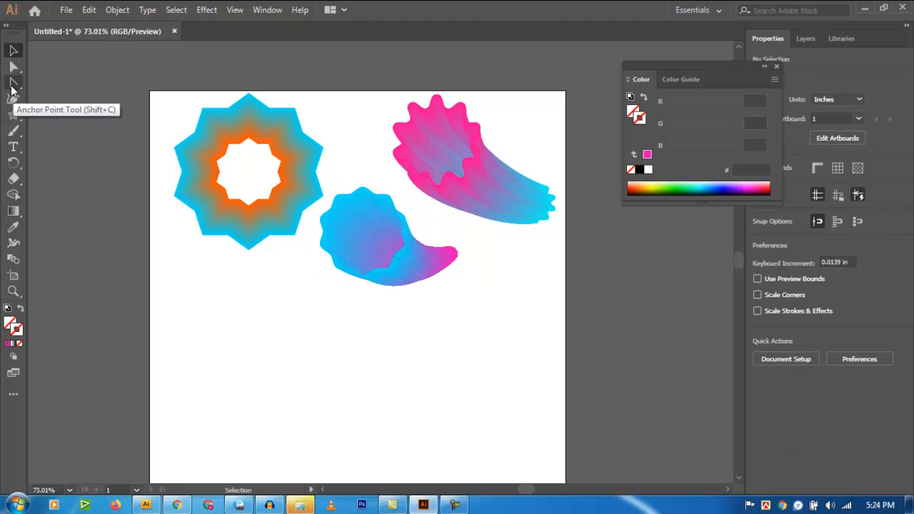
Create a 10-point star with radii of 2.254 in and 1.9173 in, and bring it to about 3.85 by 4.05 in below the blends.
{"action": "left_click", "coordinate": [13, 114]}
{"action": "left_click", "coordinate": [282, 413]}
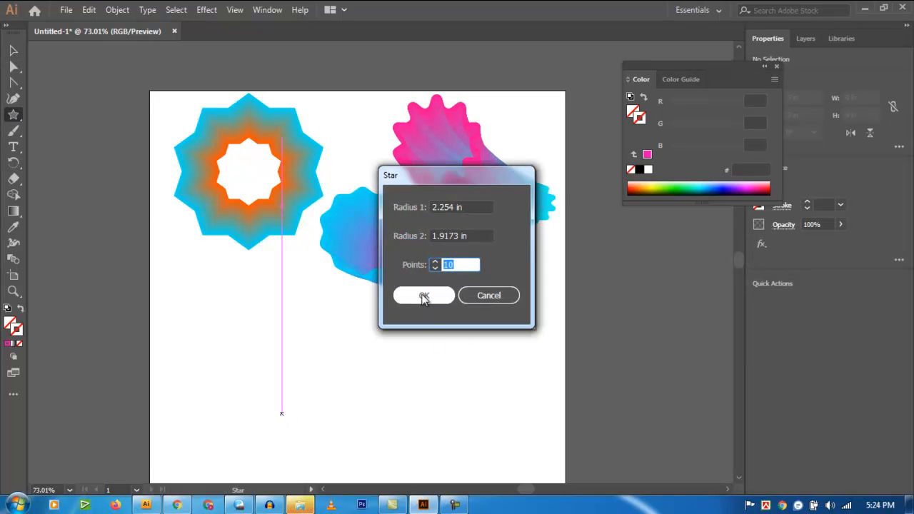
{"action": "left_click", "coordinate": [422, 296]}
{"action": "left_click", "coordinate": [13, 50]}
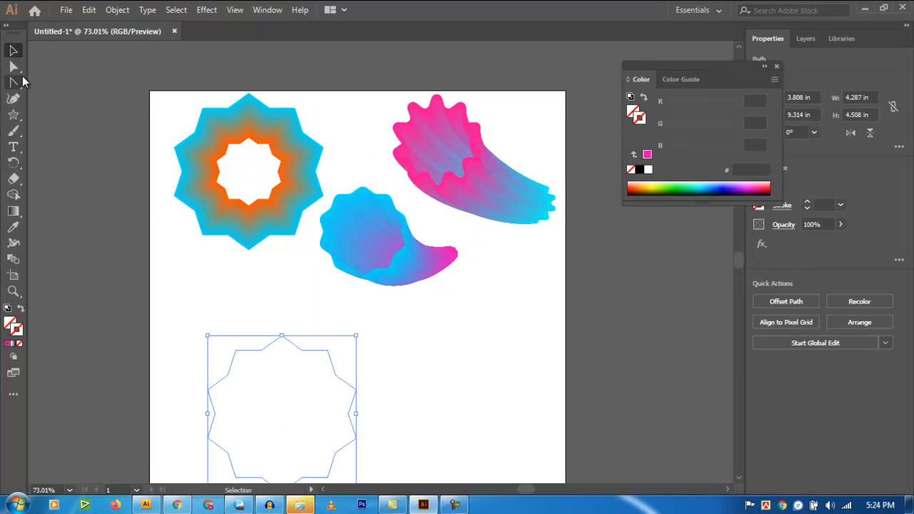
{"action": "left_click", "coordinate": [39, 89]}
{"action": "left_click", "coordinate": [13, 114]}
{"action": "mouse_move", "coordinate": [287, 380]}
{"action": "left_mouse_down"}
{"action": "mouse_move", "coordinate": [294, 401]}
{"action": "mouse_move", "coordinate": [280, 365]}
{"action": "mouse_move", "coordinate": [329, 417]}
{"action": "left_mouse_up"}
{"action": "left_click", "coordinate": [293, 381]}
{"action": "key", "text": "BackSpace"}
{"action": "left_click", "coordinate": [490, 296]}
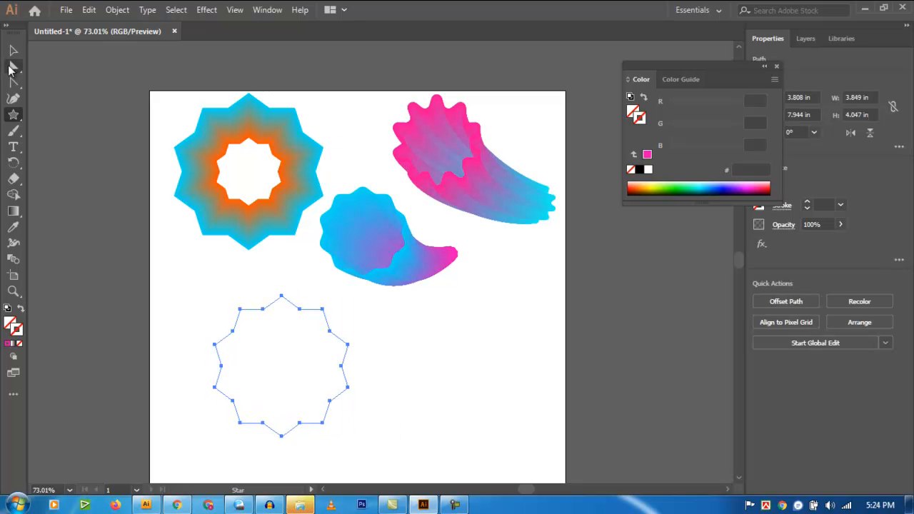
Try to round all corners of the new star, and restore its sharp points.
{"action": "left_click", "coordinate": [13, 66]}
{"action": "left_click_drag", "start_coordinate": [317, 326], "coordinate": [296, 373]}
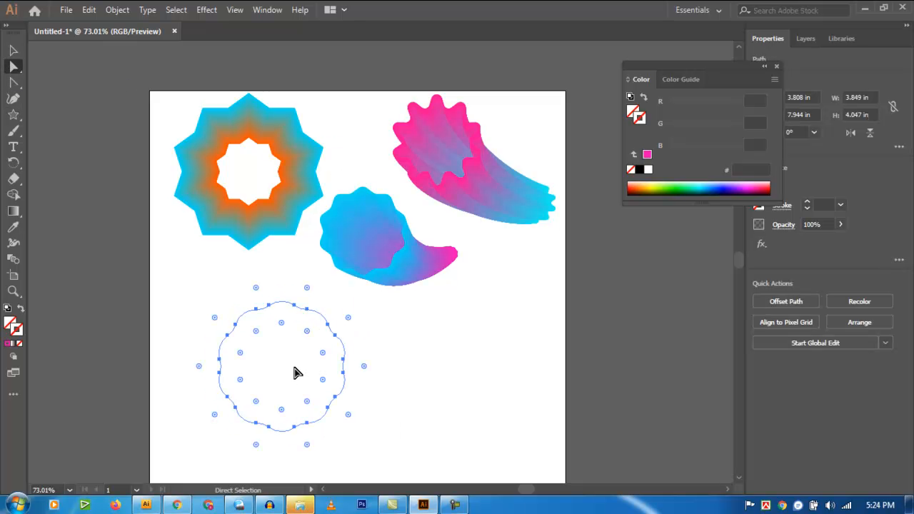
{"action": "left_click_drag", "start_coordinate": [307, 331], "coordinate": [350, 322]}
{"action": "left_click", "coordinate": [12, 50]}
{"action": "left_click", "coordinate": [397, 363]}
Give the new sharp-pointed star a red F40F31 stroke.
{"action": "left_click_drag", "start_coordinate": [398, 363], "coordinate": [186, 392]}
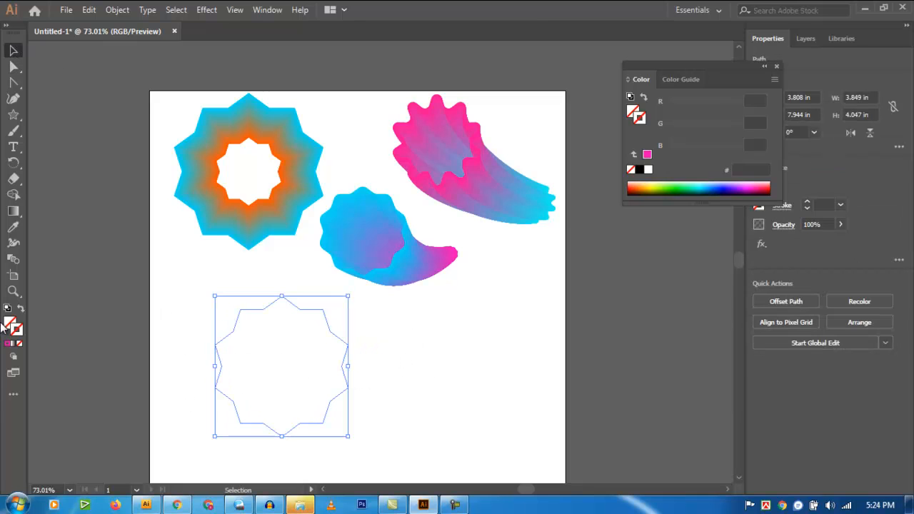
{"action": "double_click", "coordinate": [15, 327]}
{"action": "left_click_drag", "start_coordinate": [477, 187], "coordinate": [459, 170]}
{"action": "left_click", "coordinate": [442, 170]}
{"action": "left_click", "coordinate": [598, 169]}
{"action": "left_click", "coordinate": [392, 395]}
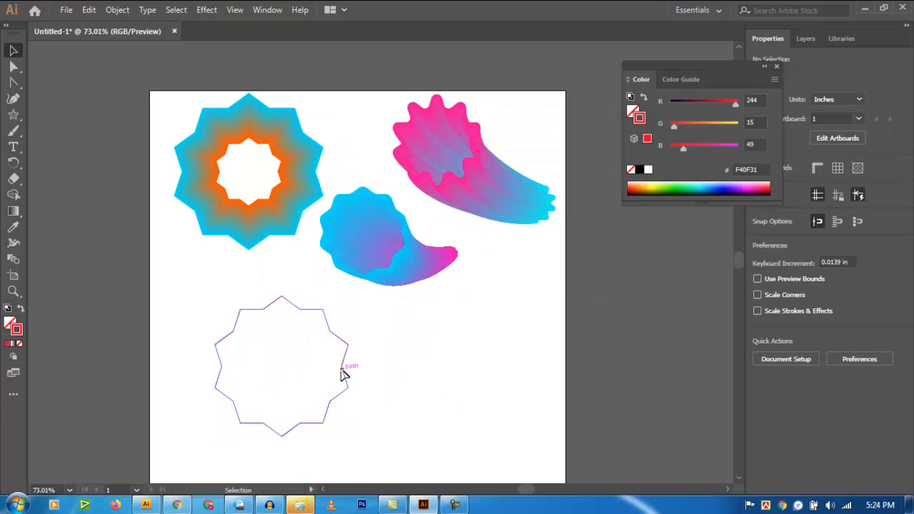
Add a copy of the red star at its lower right, about 1.00 by 1.05 in, with a turquoise 07EAD4 stroke.
{"action": "left_click", "coordinate": [344, 371]}
{"action": "left_click_drag", "start_coordinate": [344, 371], "coordinate": [539, 404]}
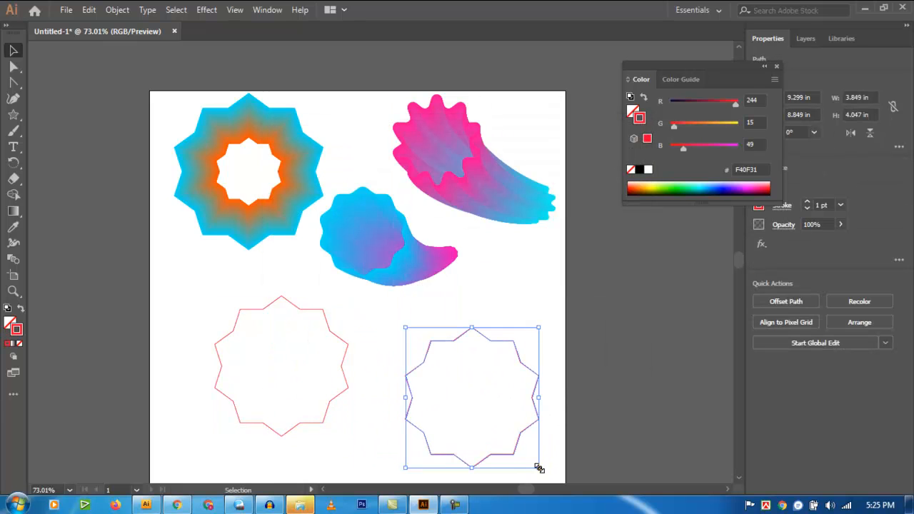
{"action": "left_click_drag", "start_coordinate": [539, 468], "coordinate": [514, 429]}
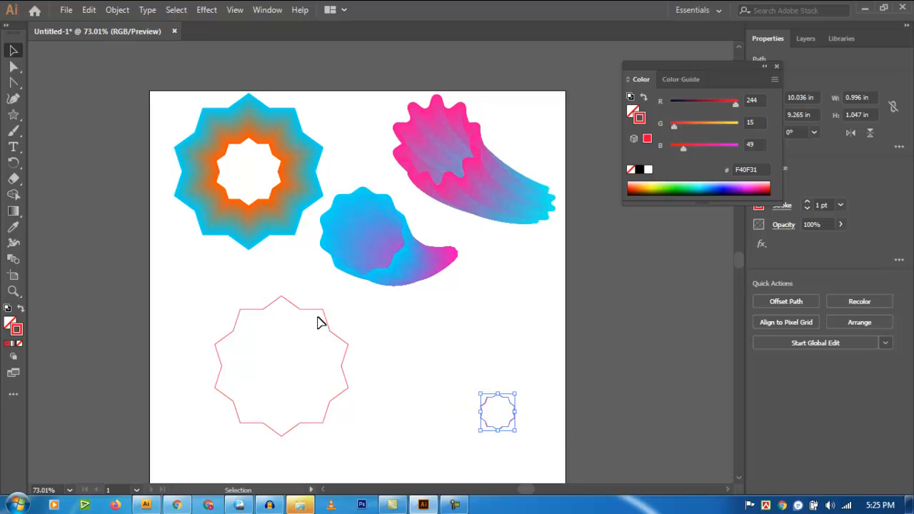
{"action": "double_click", "coordinate": [17, 331]}
{"action": "left_click", "coordinate": [473, 252]}
{"action": "left_click", "coordinate": [446, 175]}
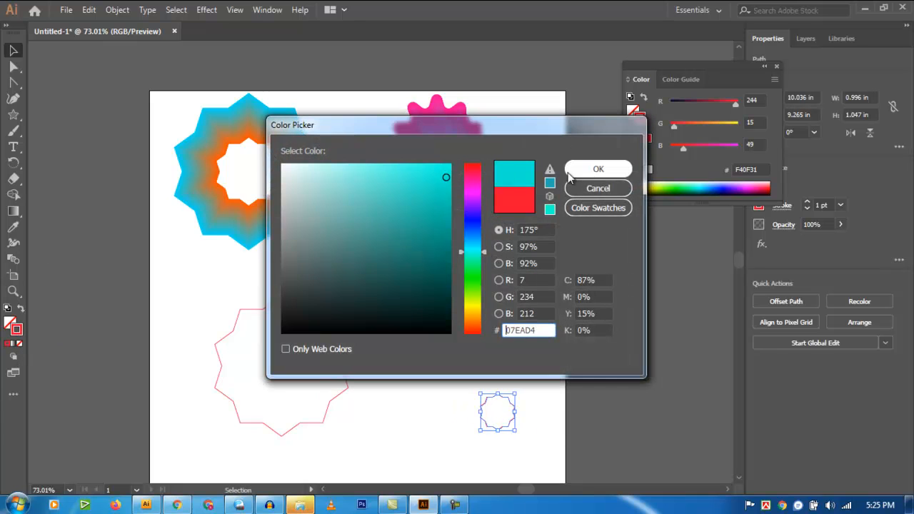
{"action": "left_click", "coordinate": [598, 169]}
Blend the large red star with the small turquoise star using 500 specified steps.
{"action": "left_click_drag", "start_coordinate": [546, 448], "coordinate": [231, 372]}
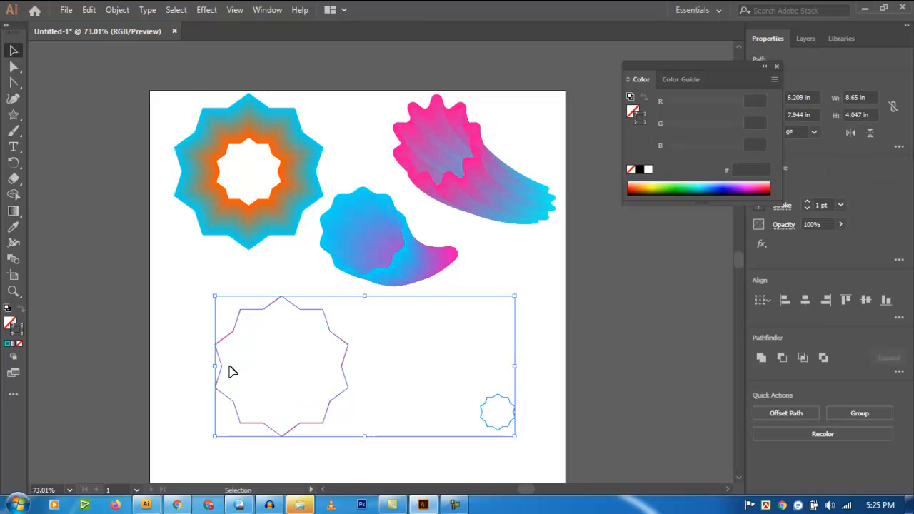
{"action": "left_click", "coordinate": [117, 10]}
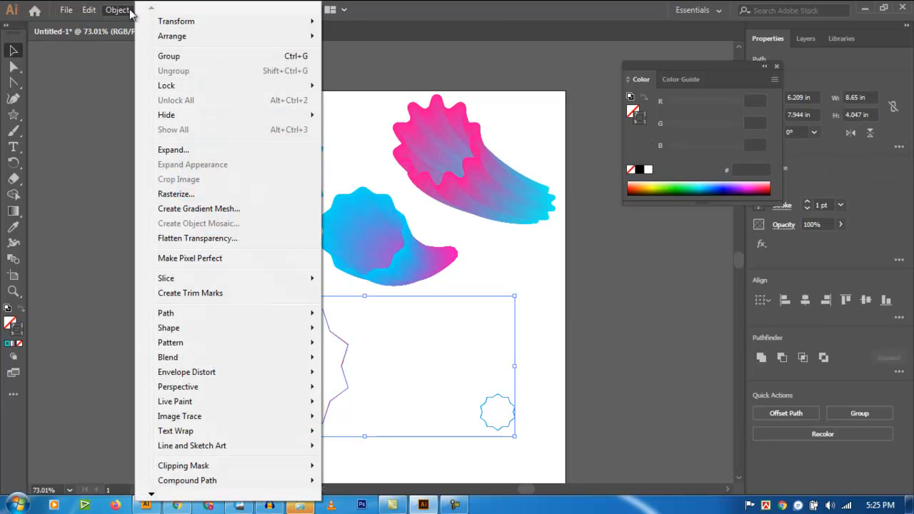
{"action": "mouse_move", "coordinate": [187, 348]}
{"action": "left_click", "coordinate": [394, 388]}
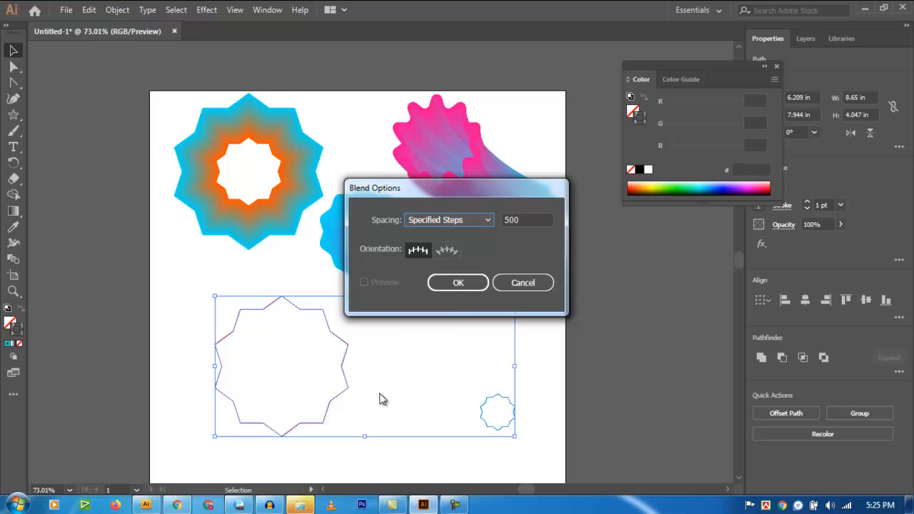
{"action": "left_click", "coordinate": [457, 282]}
{"action": "left_click", "coordinate": [118, 12]}
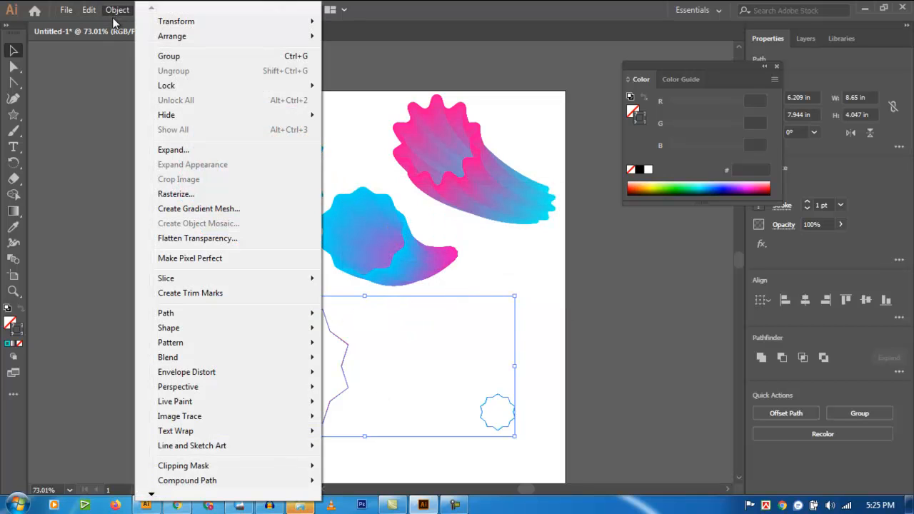
{"action": "mouse_move", "coordinate": [200, 361]}
{"action": "left_click", "coordinate": [376, 357]}
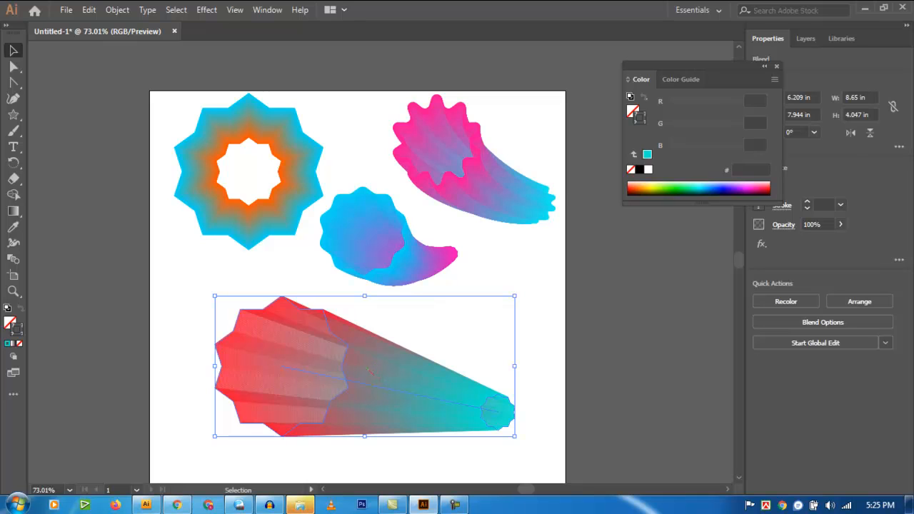
Reverse the red-and-turquoise blend front to back so the large red opening faces forward.
{"action": "left_click", "coordinate": [118, 12]}
{"action": "mouse_move", "coordinate": [245, 388]}
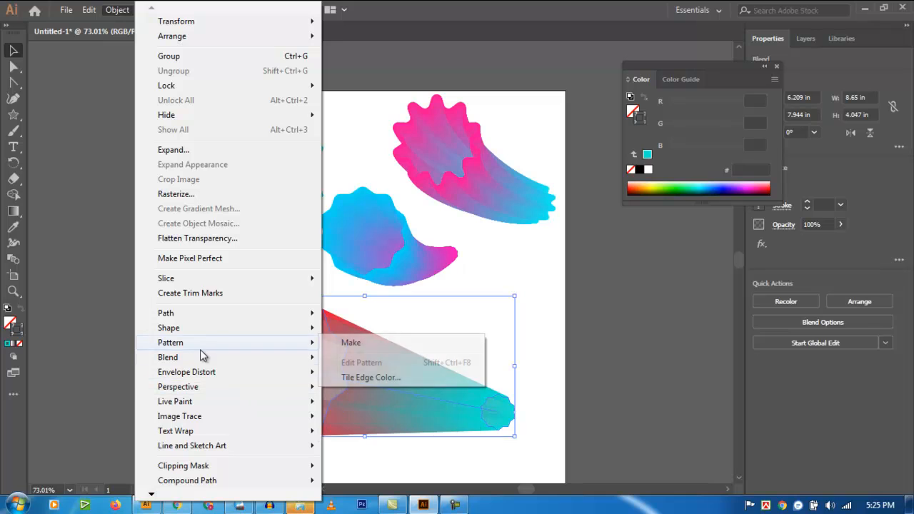
{"action": "mouse_move", "coordinate": [214, 357]}
{"action": "left_click", "coordinate": [392, 462]}
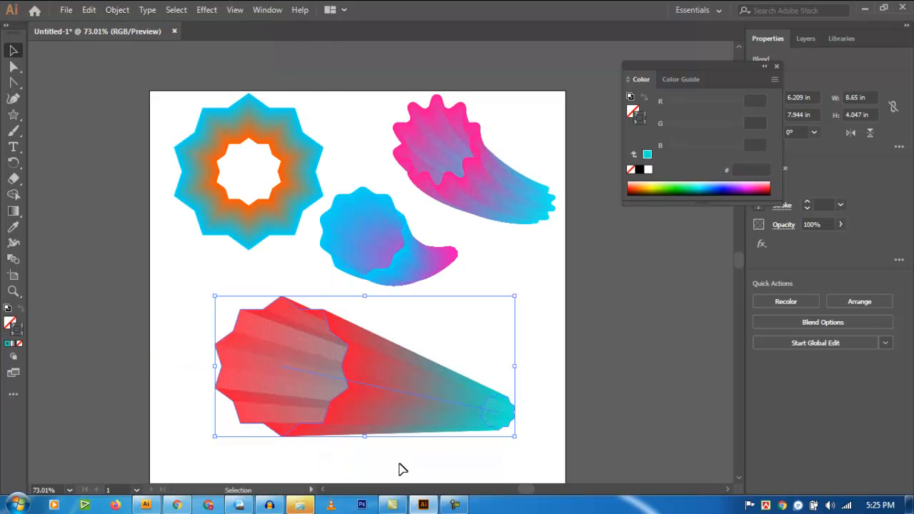
{"action": "left_click", "coordinate": [526, 374]}
Bend the red-and-turquoise blend's spine downward into a curve with the Anchor Point tool.
{"action": "left_click", "coordinate": [396, 401]}
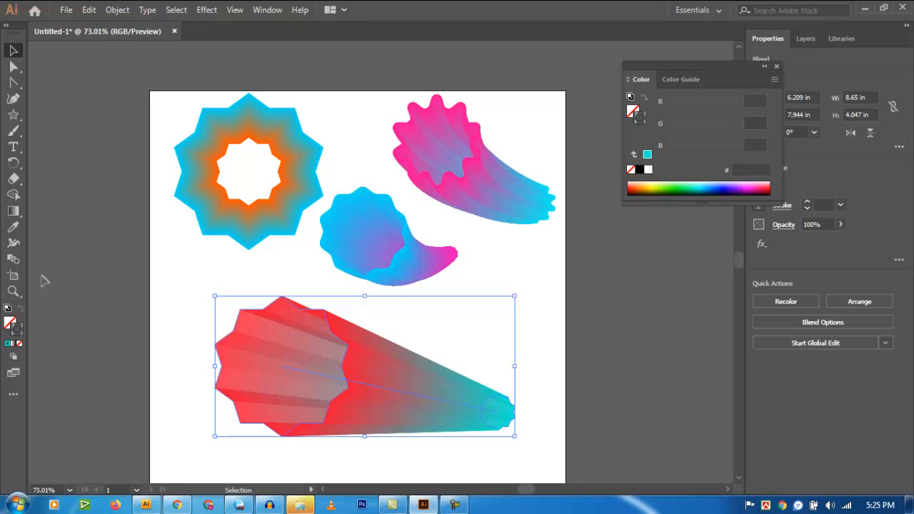
{"action": "left_click", "coordinate": [15, 83]}
{"action": "left_click", "coordinate": [428, 398]}
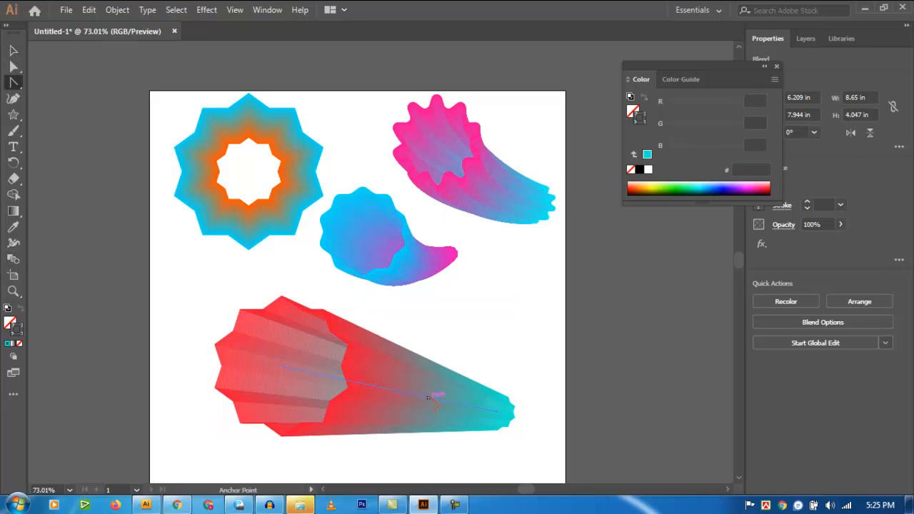
{"action": "left_click", "coordinate": [400, 406]}
{"action": "left_click_drag", "start_coordinate": [402, 408], "coordinate": [397, 414]}
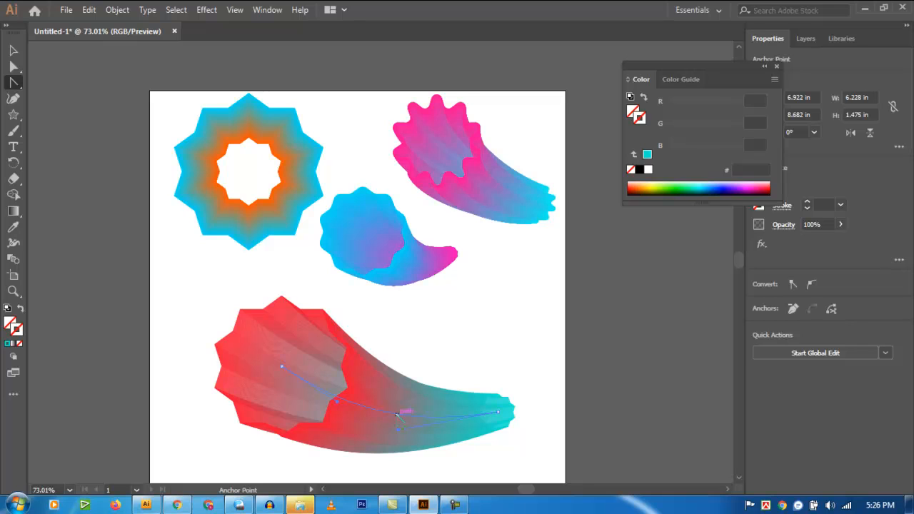
Pull the direction handle of the red-and-turquoise blend's spine further down to deepen its curve.
{"action": "left_click_drag", "start_coordinate": [393, 412], "coordinate": [394, 444]}
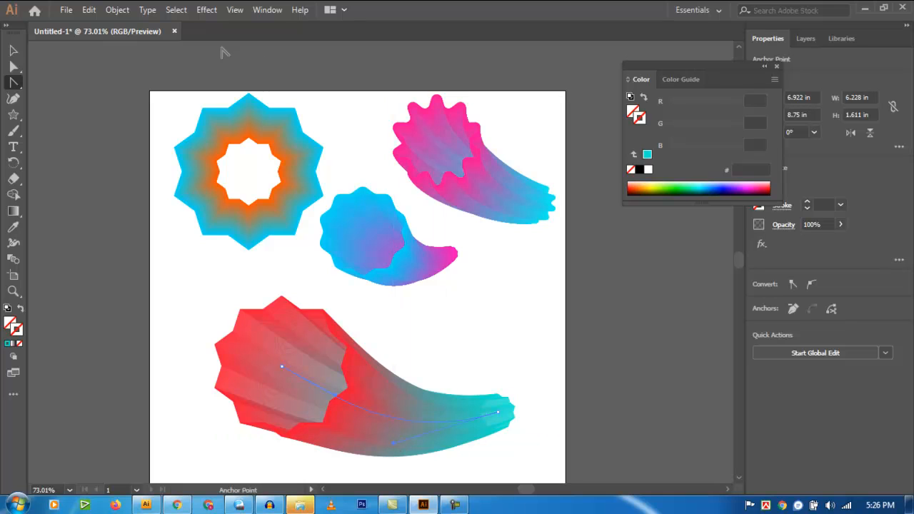
{"action": "left_click", "coordinate": [13, 50]}
{"action": "left_click", "coordinate": [84, 125]}
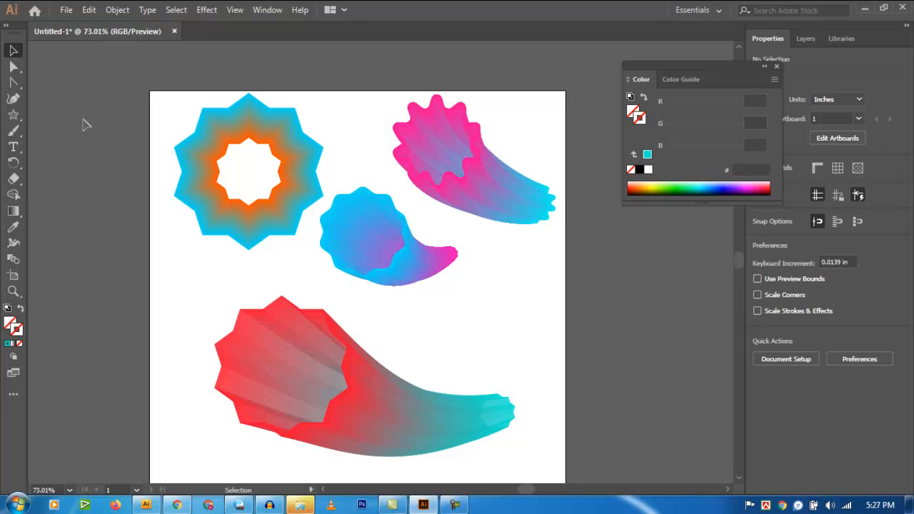
Move the red-and-turquoise blend up and to the left, partly off the artboard.
{"action": "left_click", "coordinate": [360, 395]}
{"action": "left_click_drag", "start_coordinate": [222, 328], "coordinate": [164, 300]}
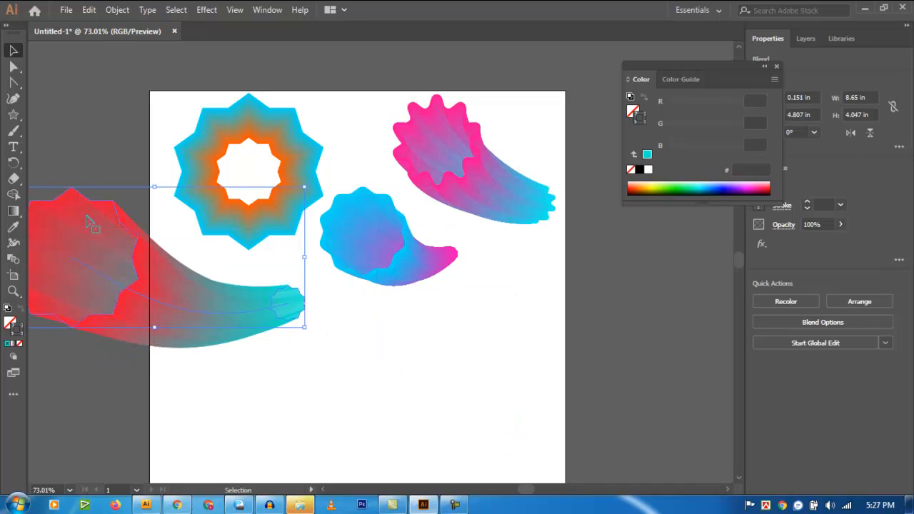
{"action": "left_click", "coordinate": [347, 346]}
{"action": "left_click", "coordinate": [12, 115]}
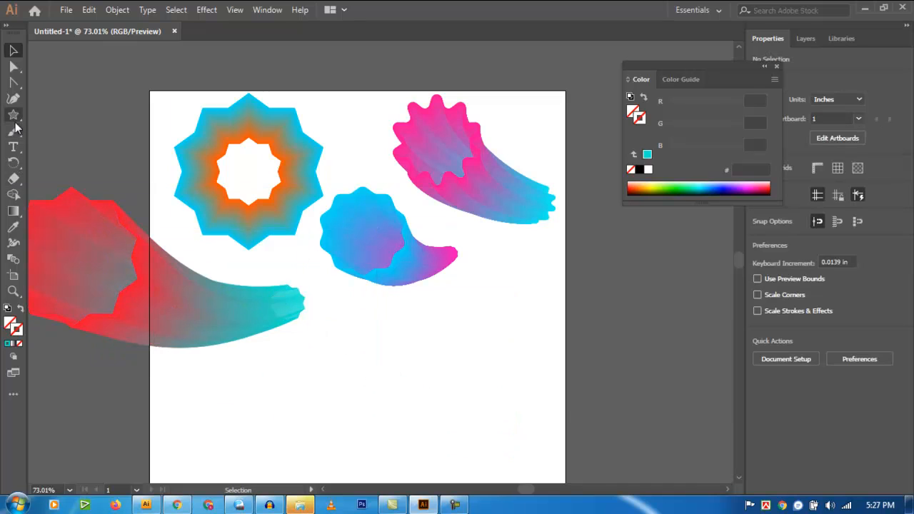
{"action": "left_click", "coordinate": [484, 414]}
{"action": "left_click", "coordinate": [488, 295]}
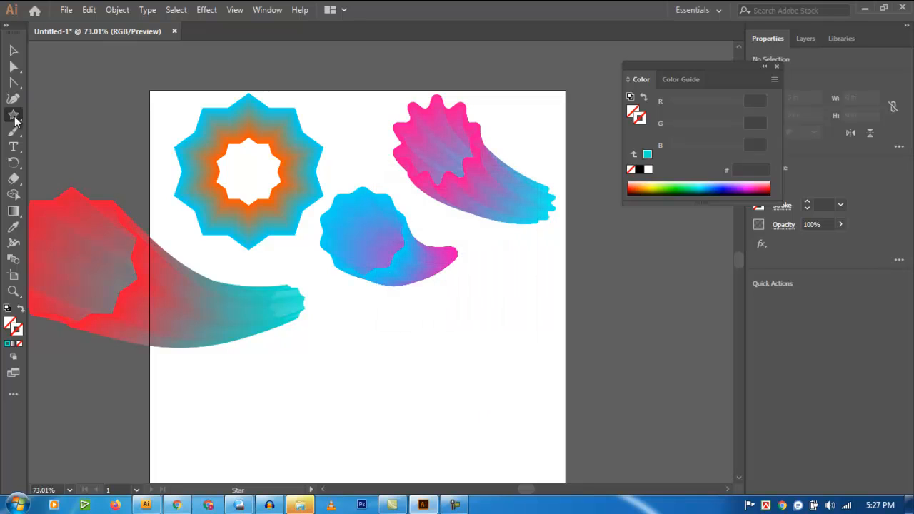
Create a 12-point star with radii of 2.0236 in and 1.7214 in in the artboard's empty lower-right area.
{"action": "left_click_drag", "start_coordinate": [16, 120], "coordinate": [33, 142]}
{"action": "left_click", "coordinate": [466, 429]}
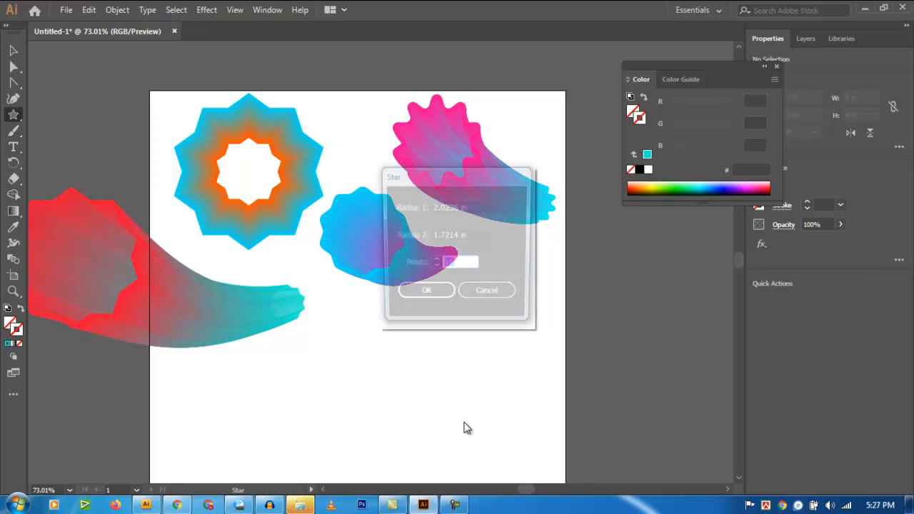
{"action": "type", "text": "12"}
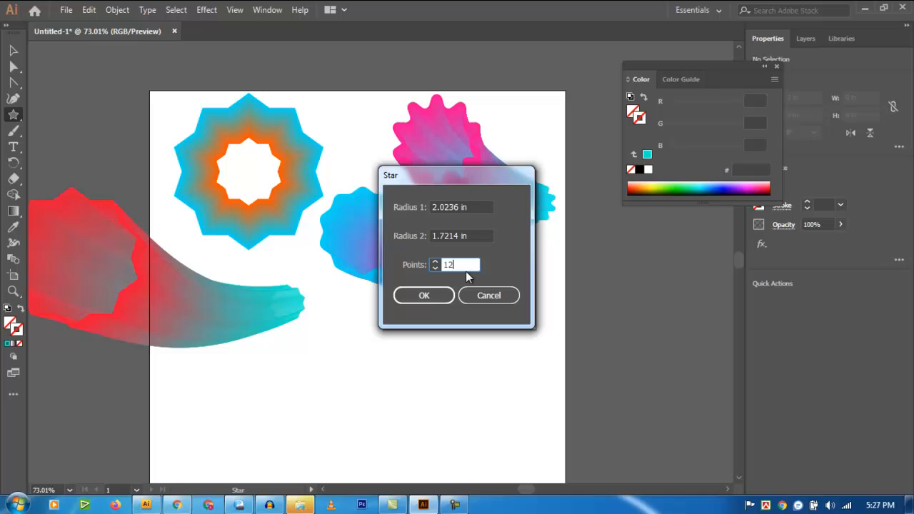
{"action": "left_click", "coordinate": [421, 294]}
{"action": "key", "text": "v"}
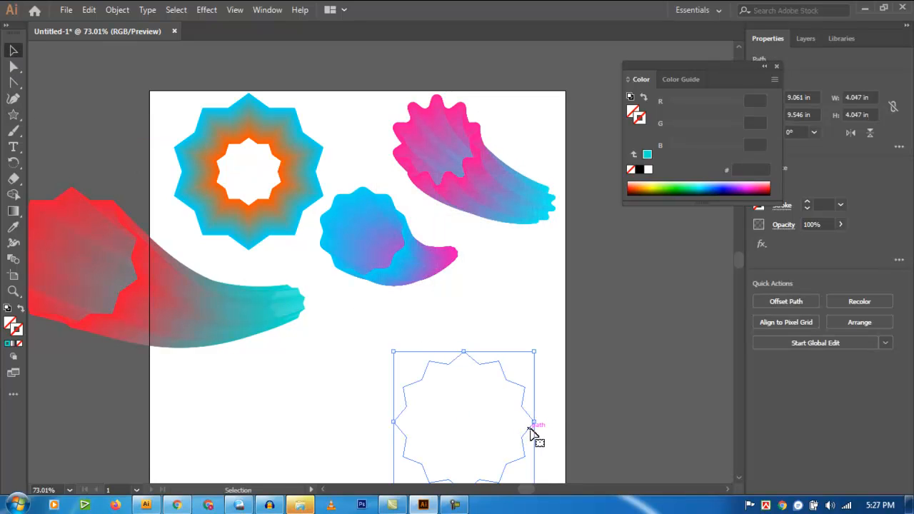
{"action": "left_click_drag", "start_coordinate": [529, 432], "coordinate": [510, 405]}
Round all corners of the 12-point star into soft waves, leaving it about 3.86 in wide.
{"action": "left_click", "coordinate": [14, 70]}
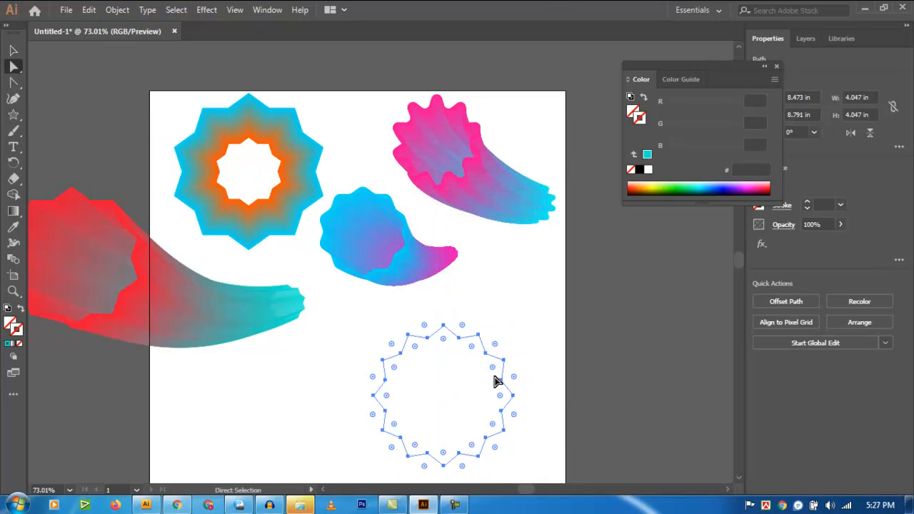
{"action": "left_click_drag", "start_coordinate": [494, 368], "coordinate": [464, 386]}
{"action": "left_click", "coordinate": [13, 51]}
{"action": "left_click", "coordinate": [541, 361]}
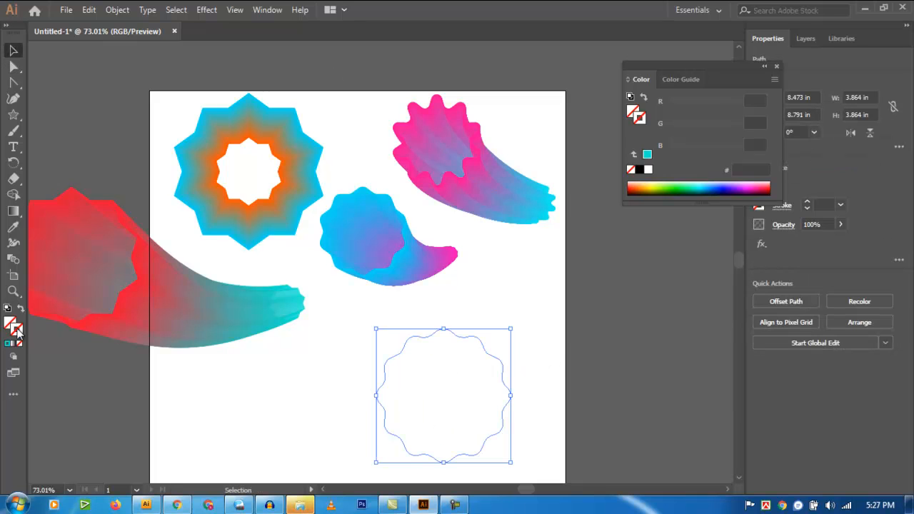
Give the rounded 12-point star a magenta F906DD stroke.
{"action": "double_click", "coordinate": [16, 328]}
{"action": "left_click", "coordinate": [478, 192]}
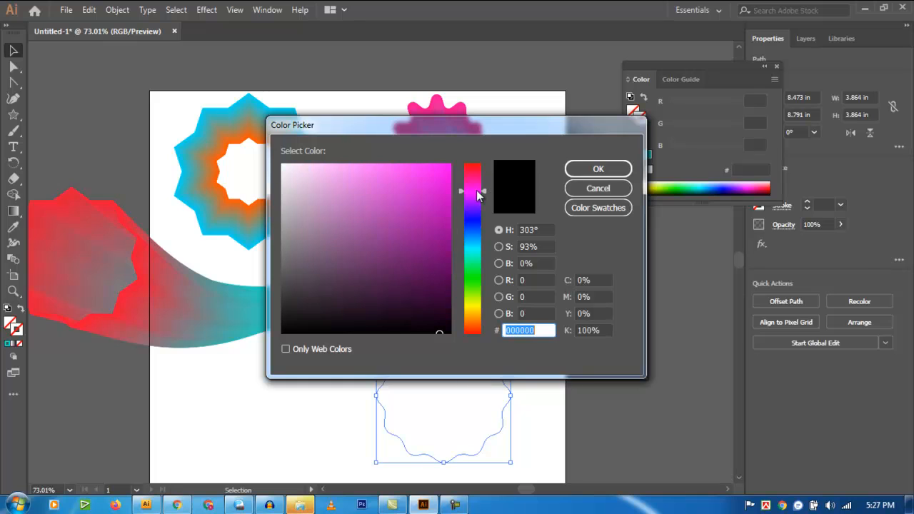
{"action": "left_click", "coordinate": [449, 164]}
{"action": "left_click", "coordinate": [597, 169]}
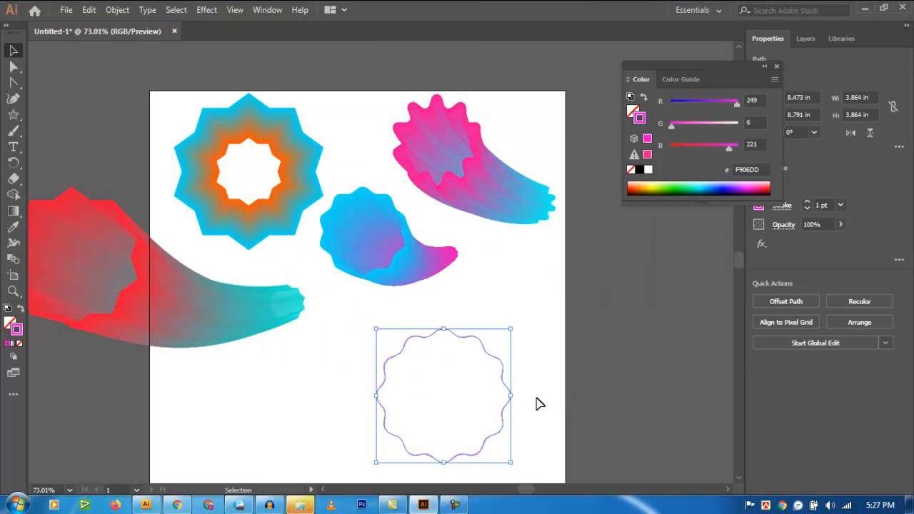
Add a small concentric copy of the magenta star, about 0.58 in wide, at its center.
{"action": "left_click", "coordinate": [536, 402]}
{"action": "left_click", "coordinate": [505, 439]}
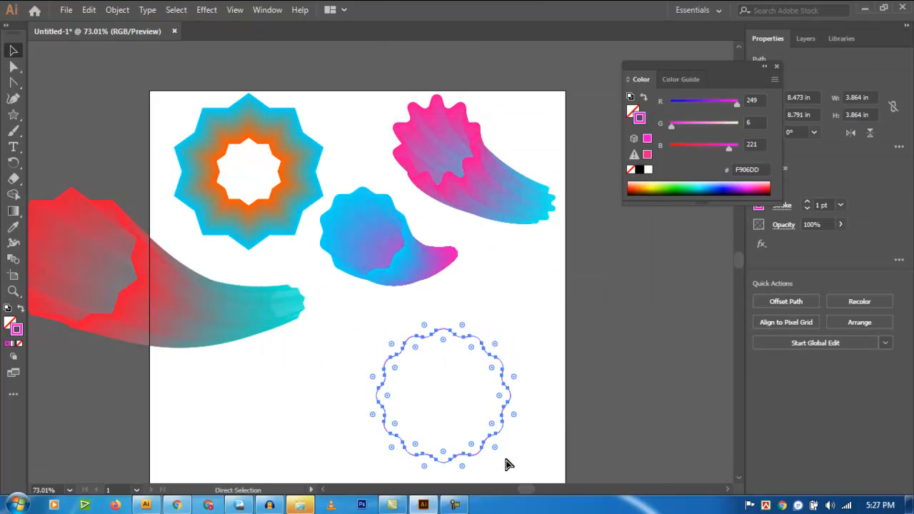
{"action": "left_click_drag", "start_coordinate": [509, 462], "coordinate": [455, 407]}
{"action": "left_click", "coordinate": [524, 404]}
{"action": "left_click_drag", "start_coordinate": [521, 456], "coordinate": [409, 390]}
{"action": "left_click", "coordinate": [410, 390]}
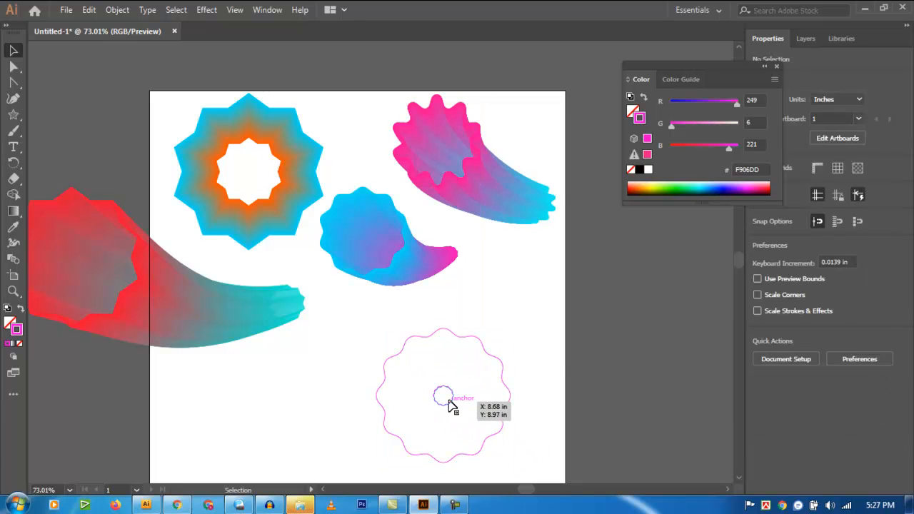
Set the small inner star's stroke to cyan 07EFEF.
{"action": "left_click", "coordinate": [449, 402]}
{"action": "double_click", "coordinate": [17, 332]}
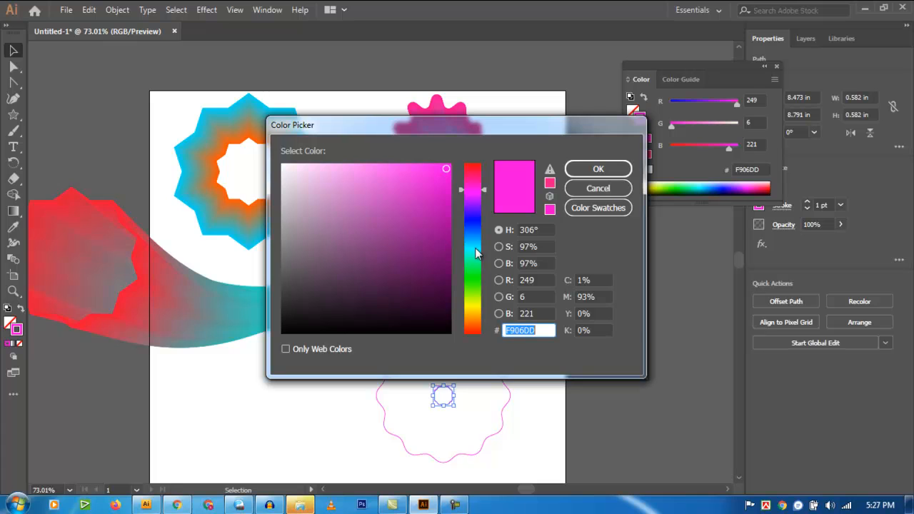
{"action": "left_click", "coordinate": [477, 252]}
{"action": "left_click", "coordinate": [598, 168]}
Blend the large magenta star with the small cyan star, keeping the current blend options.
{"action": "left_click_drag", "start_coordinate": [539, 432], "coordinate": [384, 345]}
{"action": "left_click", "coordinate": [117, 9]}
{"action": "mouse_move", "coordinate": [214, 357]}
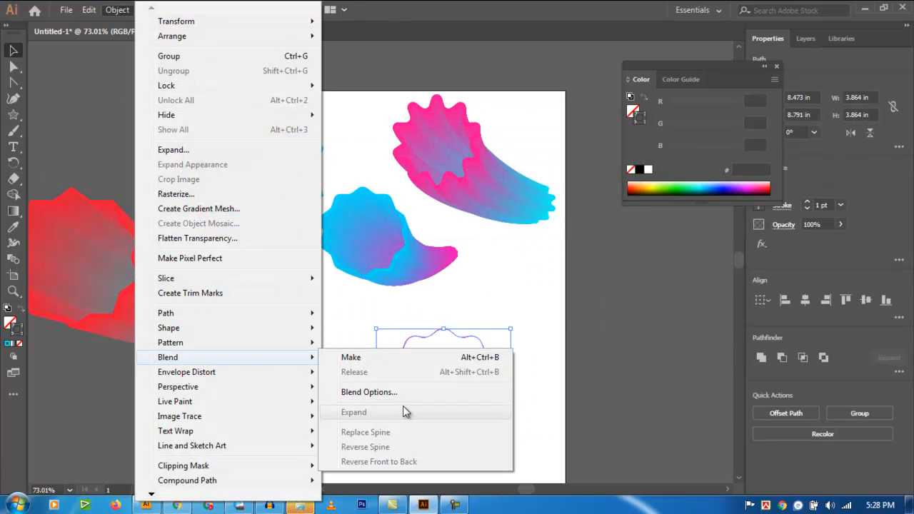
{"action": "left_click", "coordinate": [369, 391]}
{"action": "key", "text": "Return"}
{"action": "left_click", "coordinate": [119, 11]}
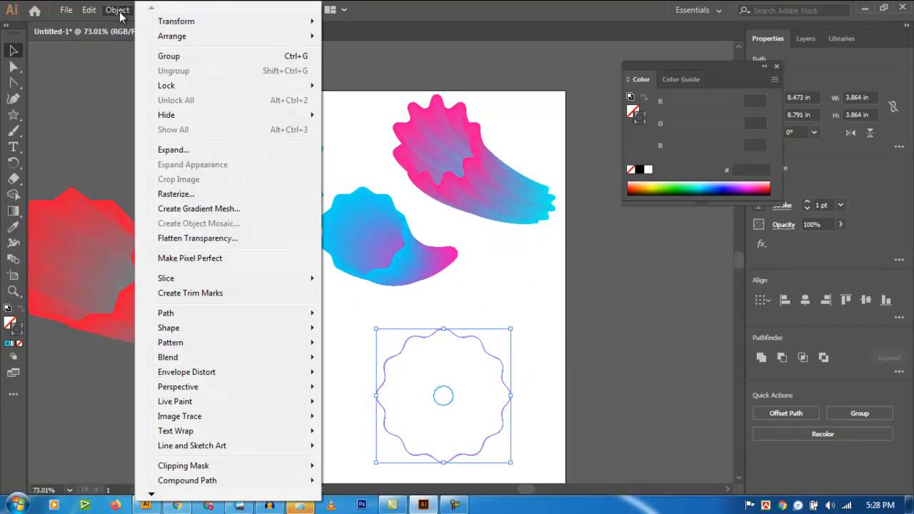
{"action": "left_click", "coordinate": [373, 370]}
{"action": "left_click", "coordinate": [525, 363]}
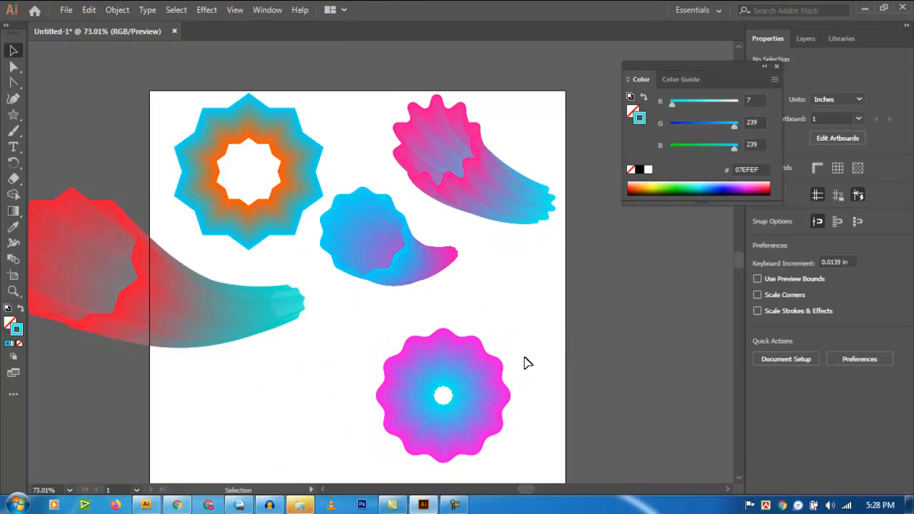
Shrink the red-and-turquoise blend to about 5.64 by 2.64 in and place it on the artboard below the orange-and-blue star.
{"action": "left_click", "coordinate": [167, 303]}
{"action": "left_click_drag", "start_coordinate": [305, 328], "coordinate": [317, 354]}
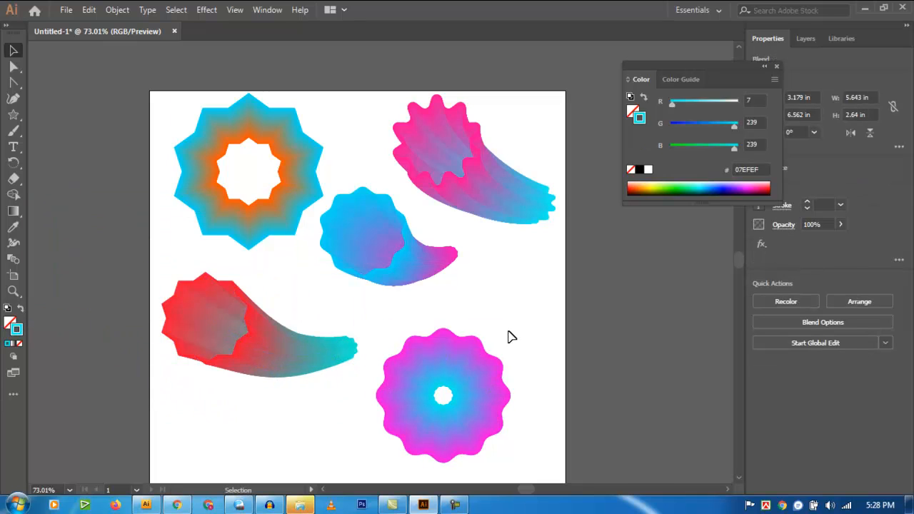
Shift the magenta-and-cyan blend slightly up and to the right, and enlarge it proportionally about its center.
{"action": "left_click", "coordinate": [467, 407]}
{"action": "left_click_drag", "start_coordinate": [467, 408], "coordinate": [482, 392]}
{"action": "left_click", "coordinate": [566, 400]}
{"action": "left_click", "coordinate": [509, 407]}
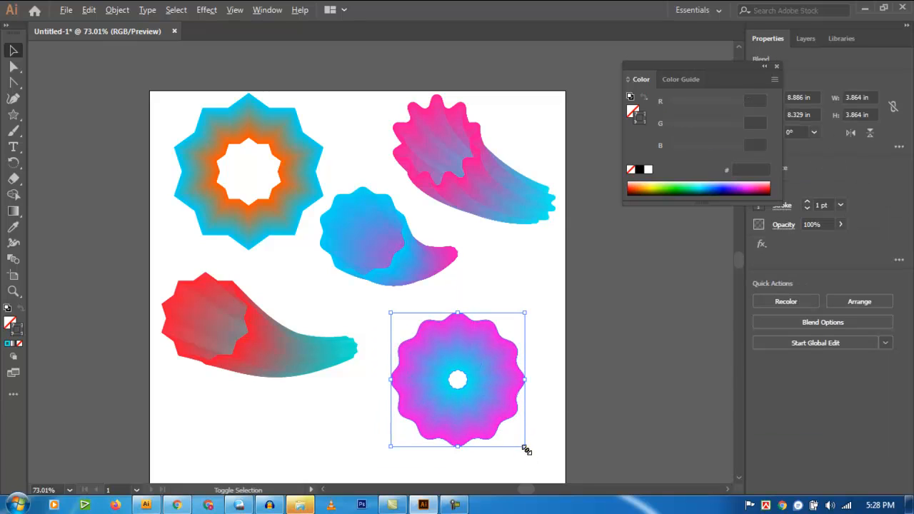
{"action": "left_click_drag", "start_coordinate": [525, 449], "coordinate": [541, 470]}
{"action": "left_click", "coordinate": [602, 396]}
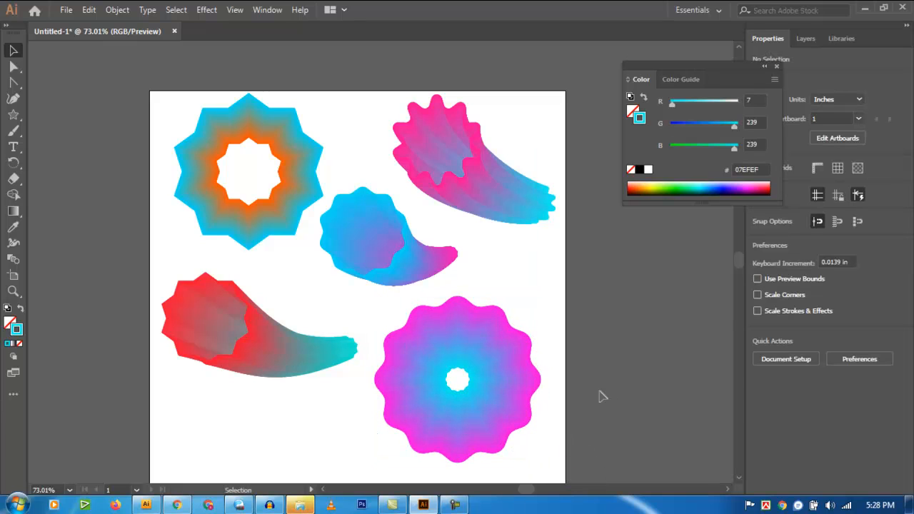